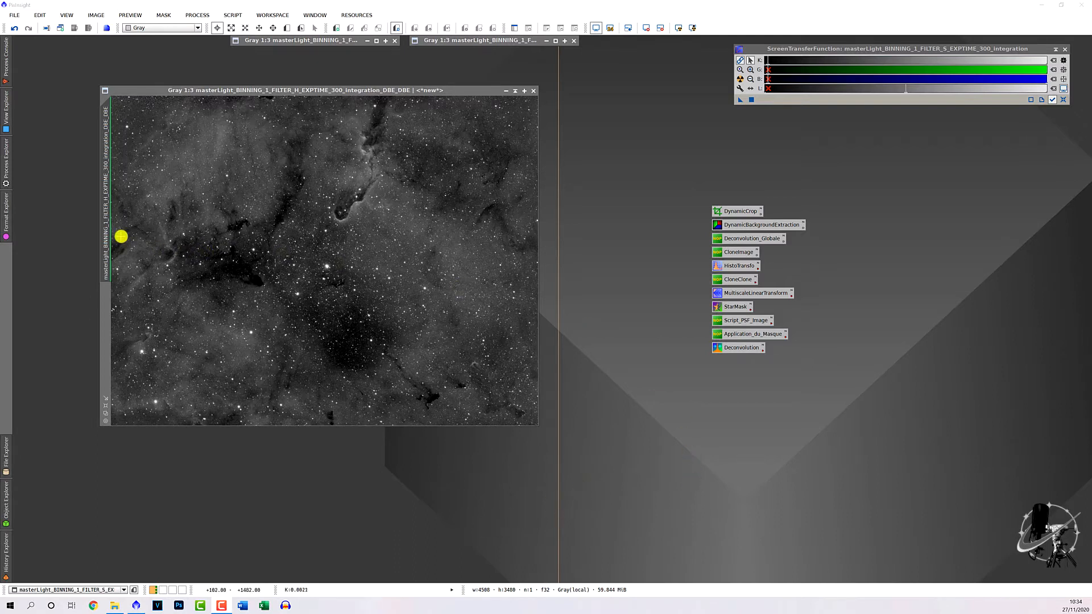
- Clone the H-filter DBE image and permanently stretch the clone with HistogramTransformation using its screen stretch, resetting the ScreenTransferFunction
mouse_move(105, 207)
left_mouse_down()
mouse_move(323, 233)
mouse_move(112, 210)
mouse_move(397, 215)
mouse_move(88, 233)
mouse_move(376, 239)
left_mouse_up()
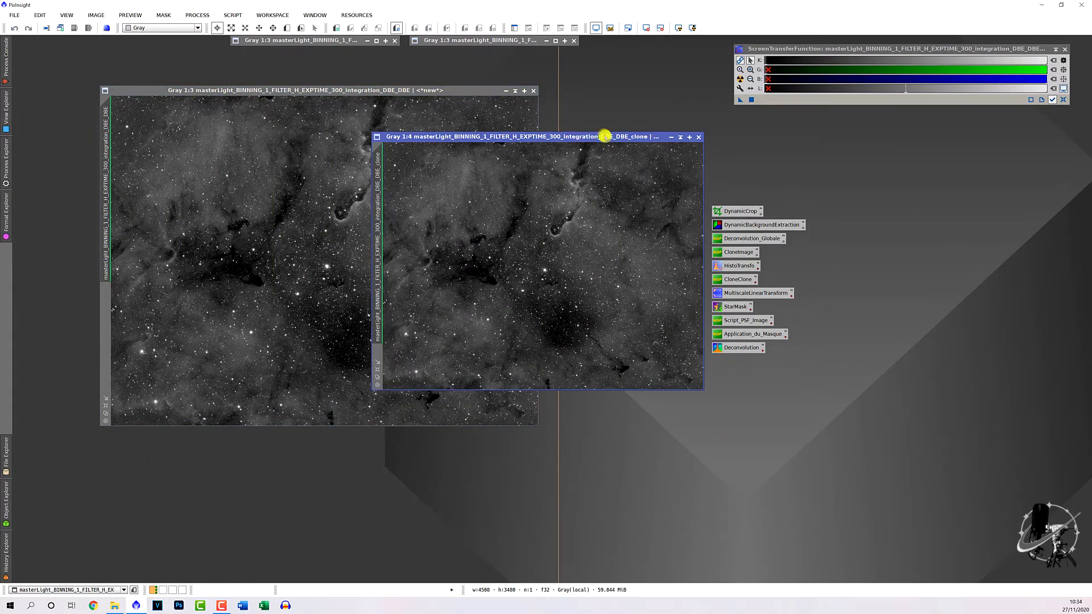
left_click_drag(604, 136, 562, 145)
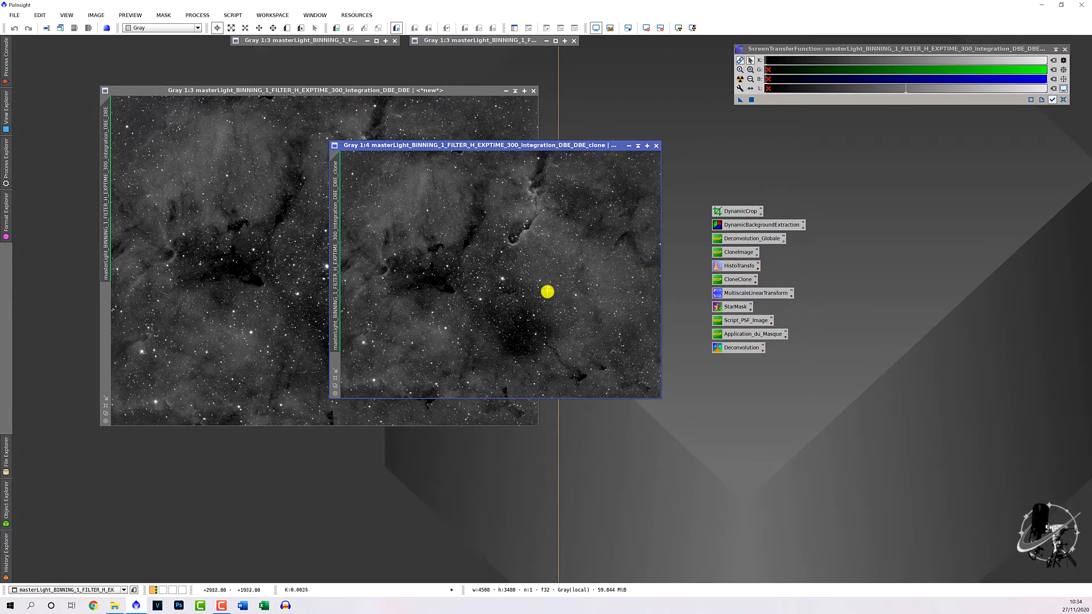
double_click(718, 268)
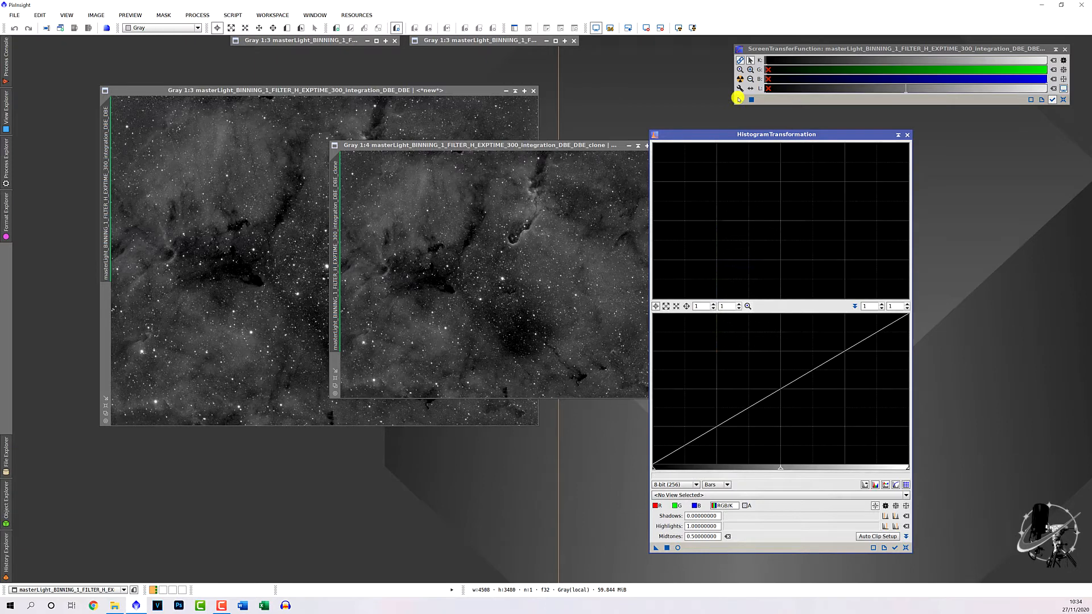
mouse_move(738, 98)
left_mouse_down()
mouse_move(713, 547)
mouse_move(658, 541)
mouse_move(527, 358)
left_mouse_up()
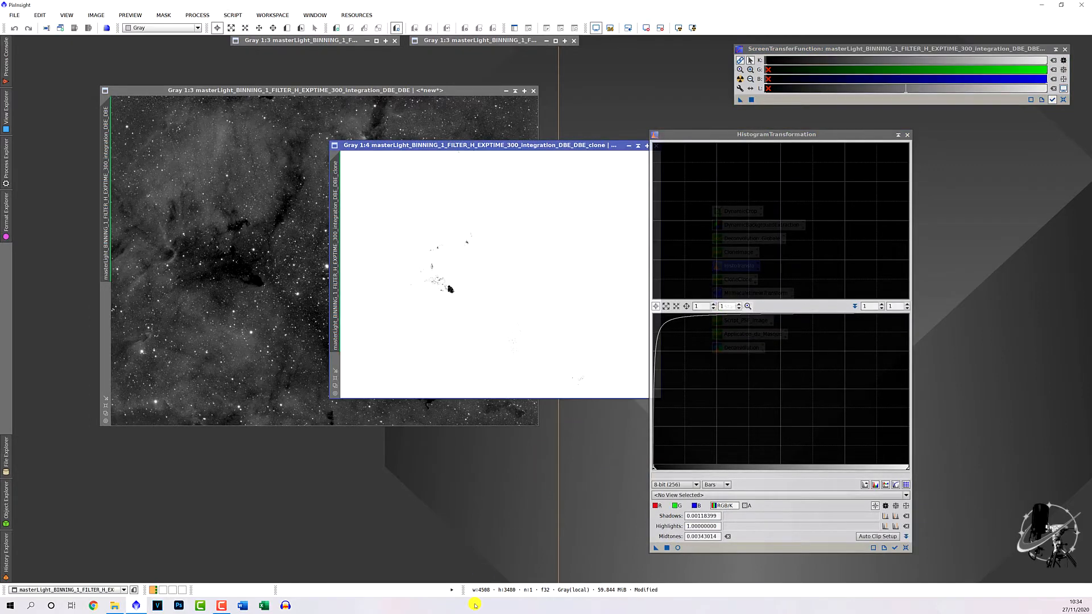
left_click(1063, 100)
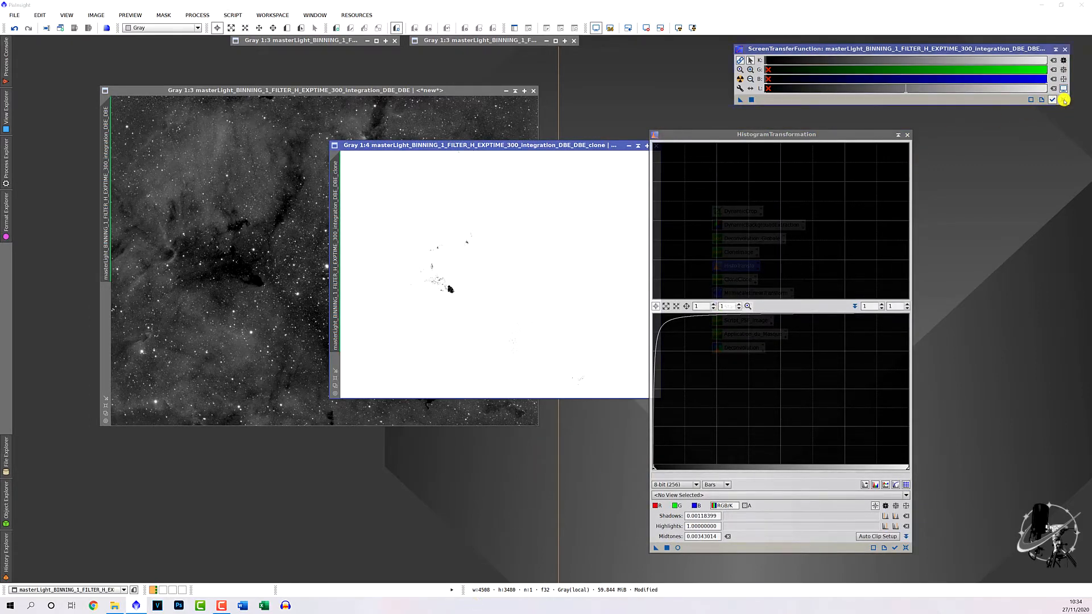
left_click(908, 136)
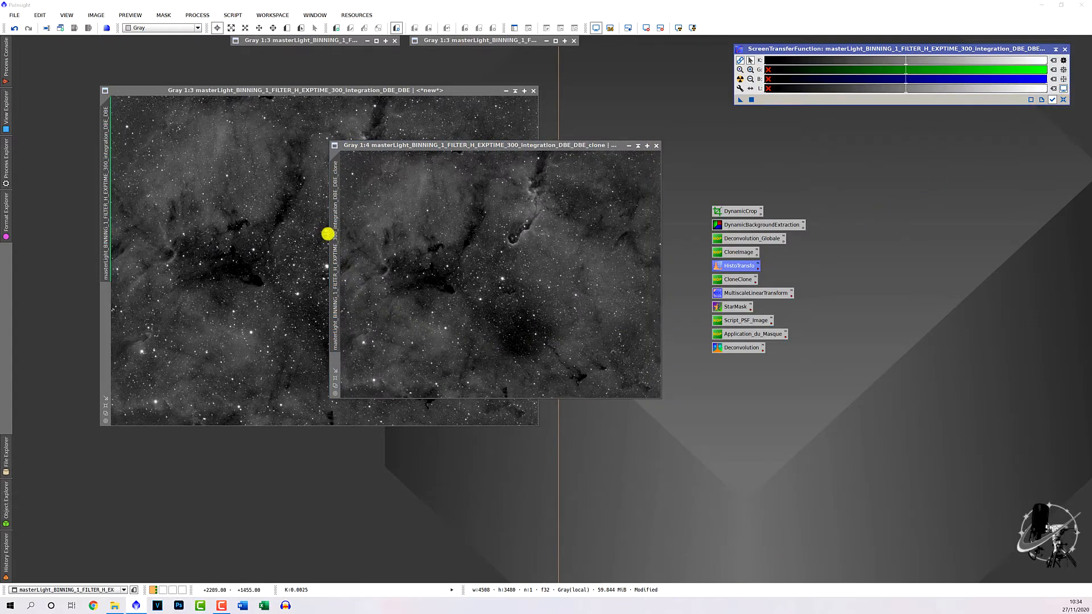
- Duplicate the stretched clone and place the second clone over the other image windows, clear of the process icons
mouse_move(334, 234)
left_mouse_down()
mouse_move(353, 254)
mouse_move(462, 279)
left_mouse_up()
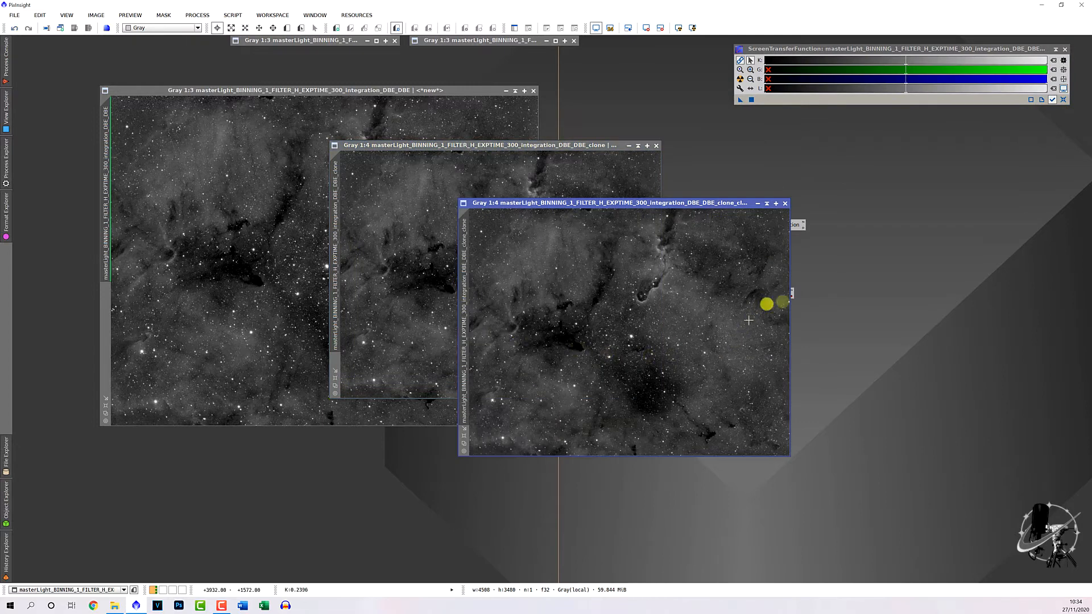
left_click_drag(689, 204, 579, 223)
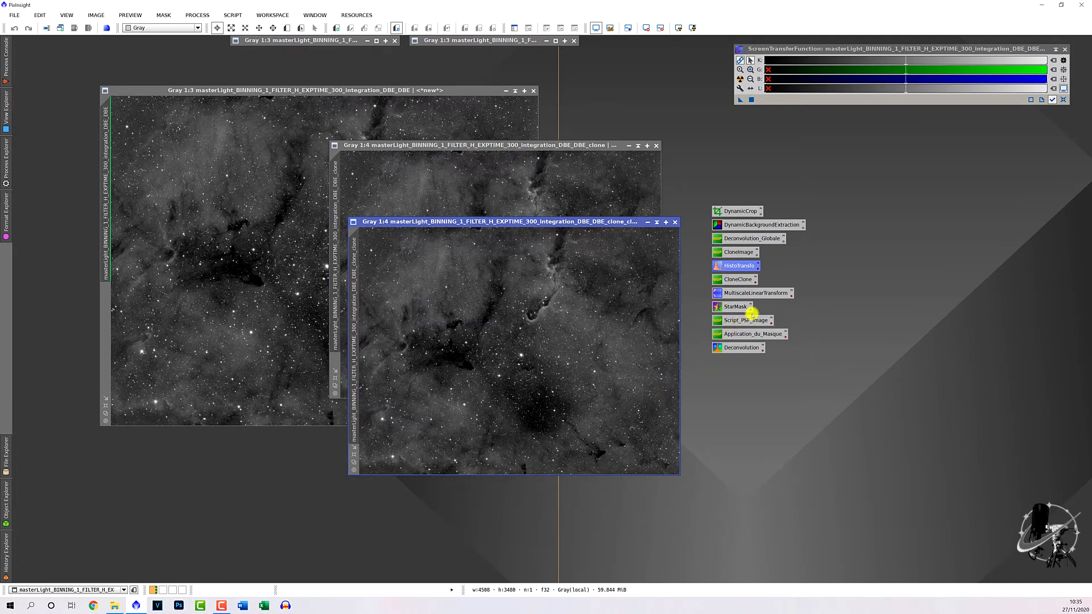
left_click(736, 308)
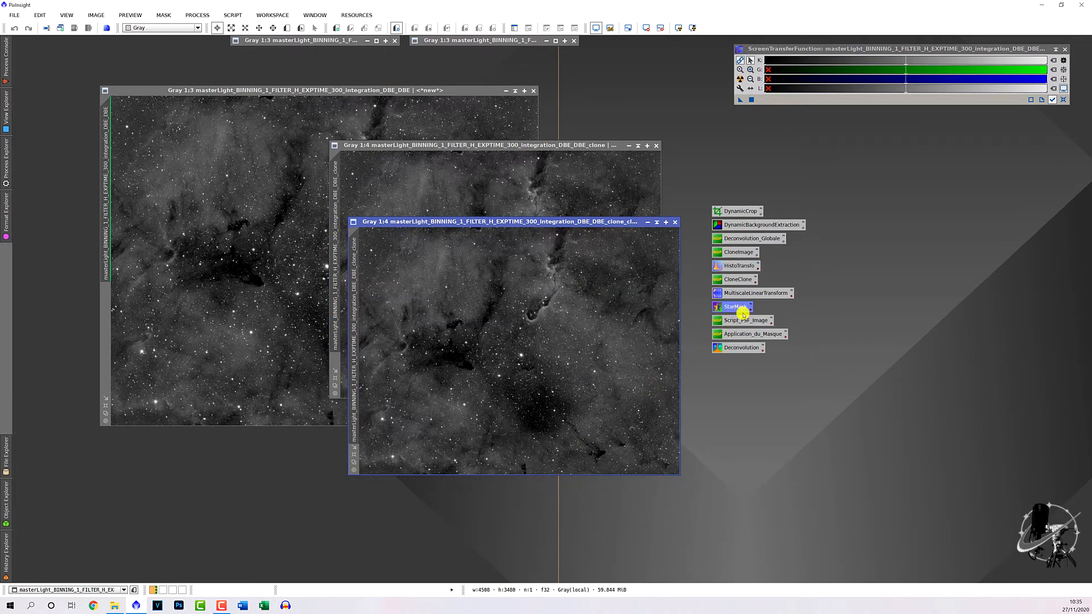
double_click(734, 308)
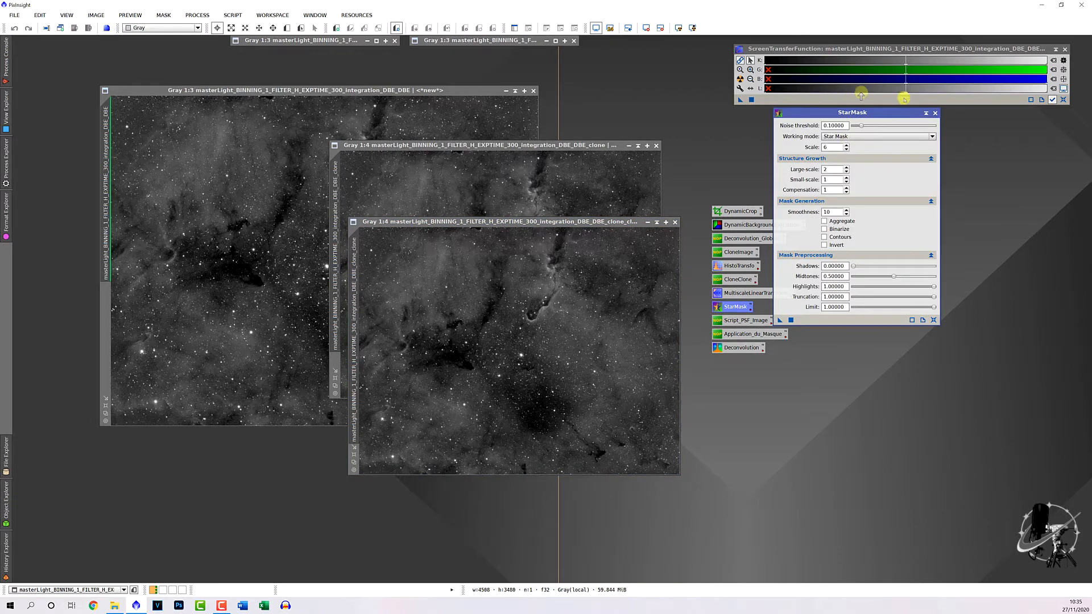
left_click(933, 113)
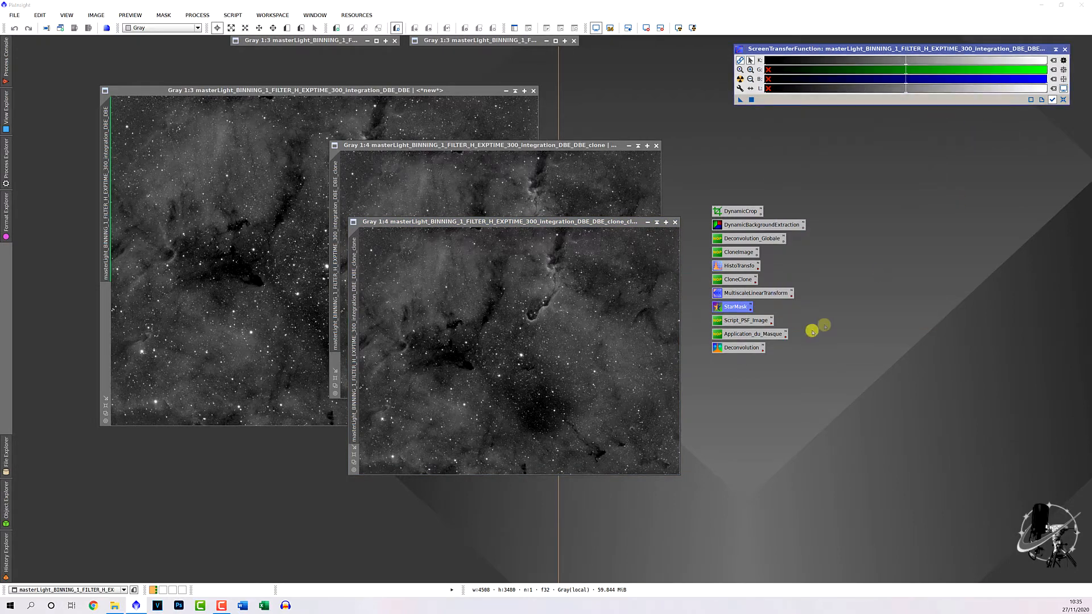
- Apply the saved MultiscaleLinearTransform, a 4-layer Starlet transform with layer 1 disabled, to the second clone
double_click(742, 294)
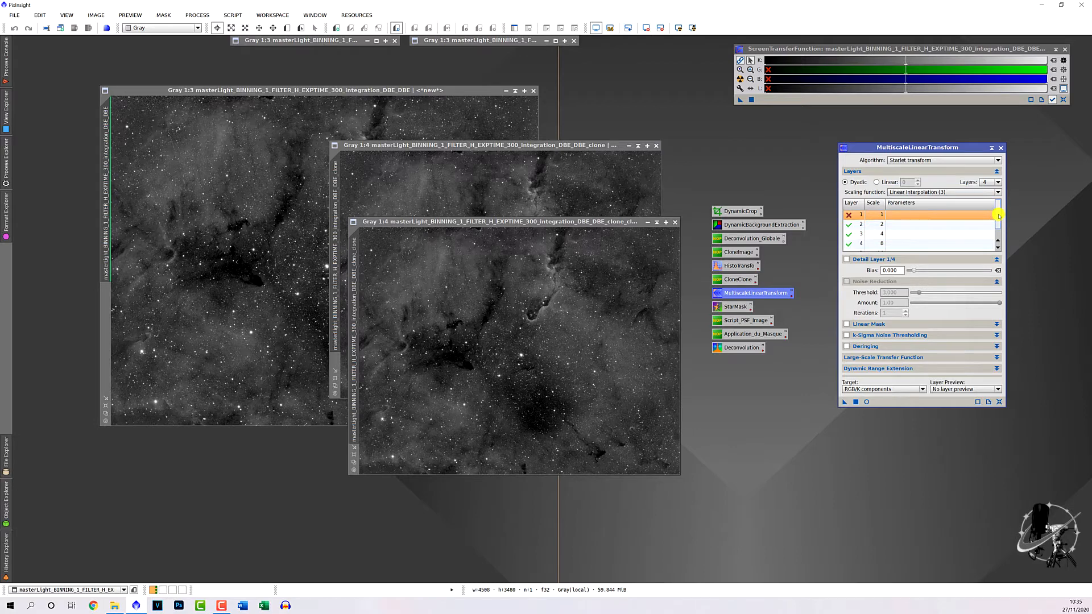
mouse_move(999, 215)
left_mouse_down()
mouse_move(1002, 228)
mouse_move(1004, 213)
left_mouse_up()
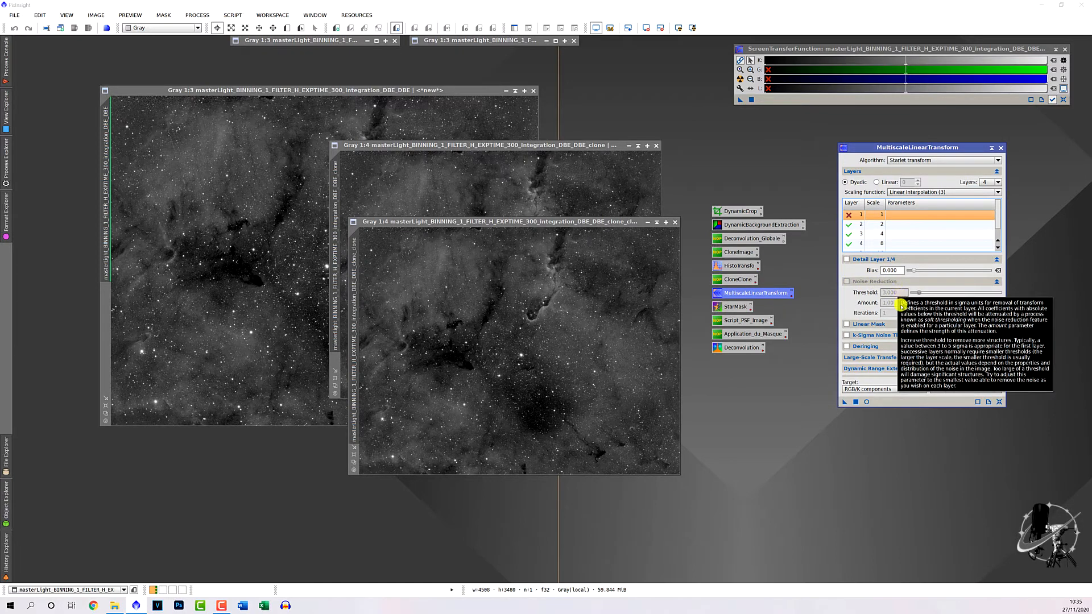
mouse_move(899, 293)
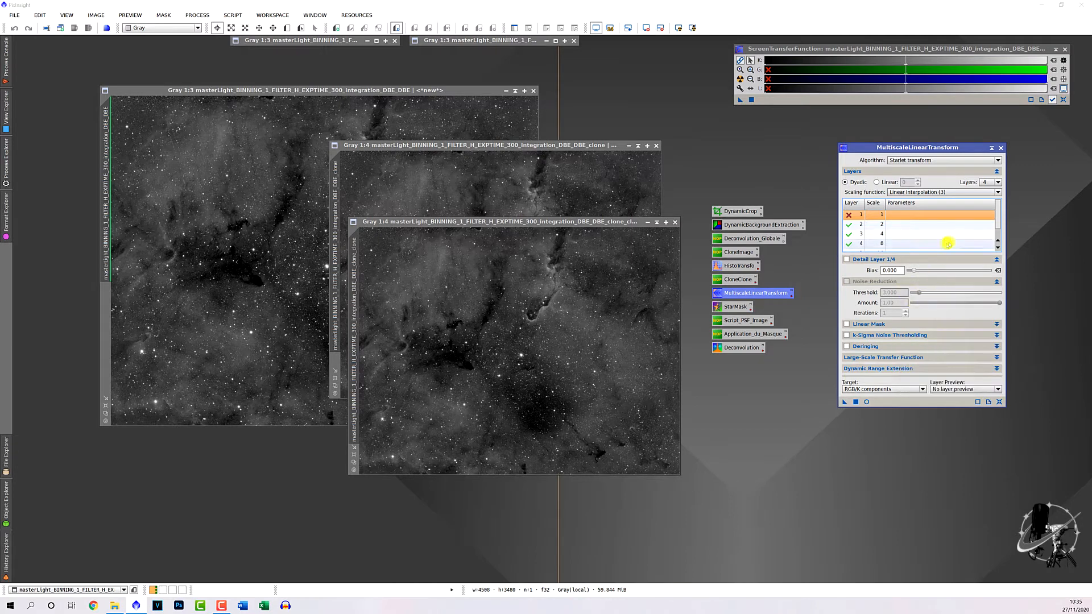
left_click_drag(1000, 217, 1001, 220)
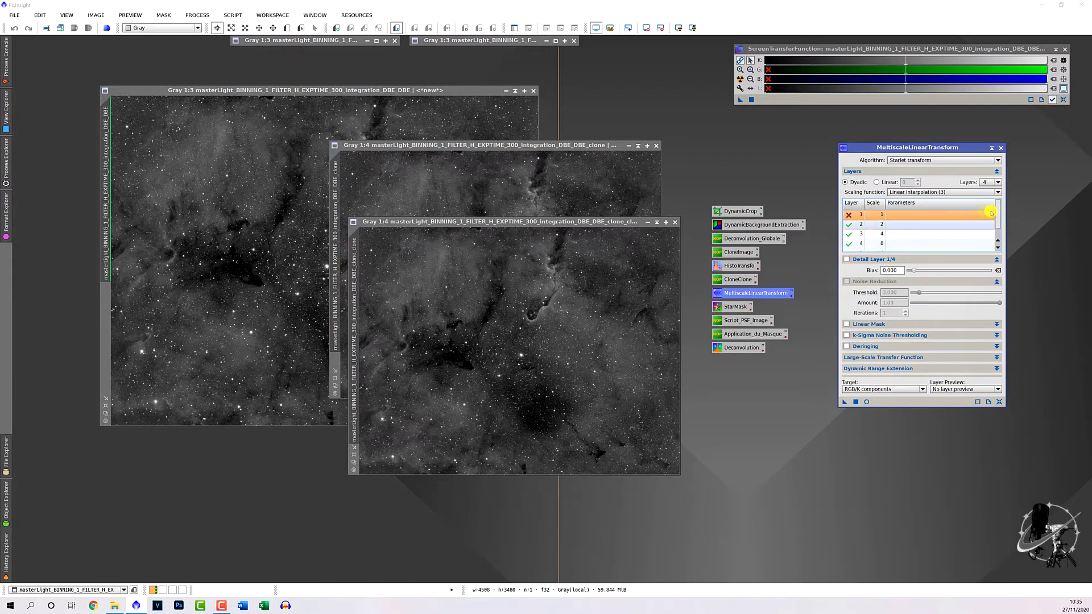
mouse_move(1000, 208)
left_mouse_down()
mouse_move(998, 229)
mouse_move(1002, 201)
left_mouse_up()
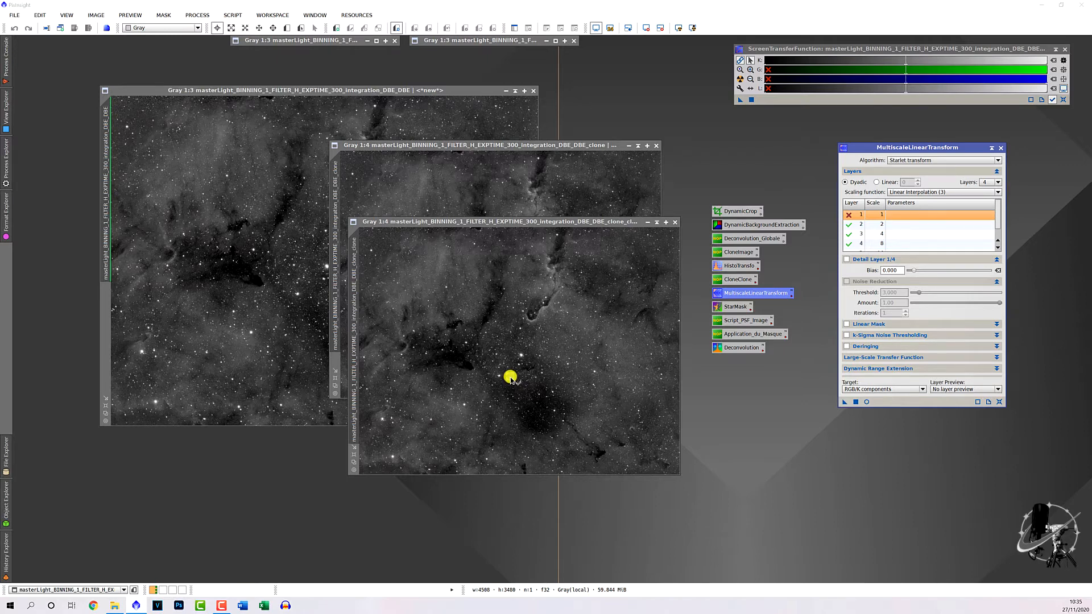
left_click_drag(510, 378, 514, 378)
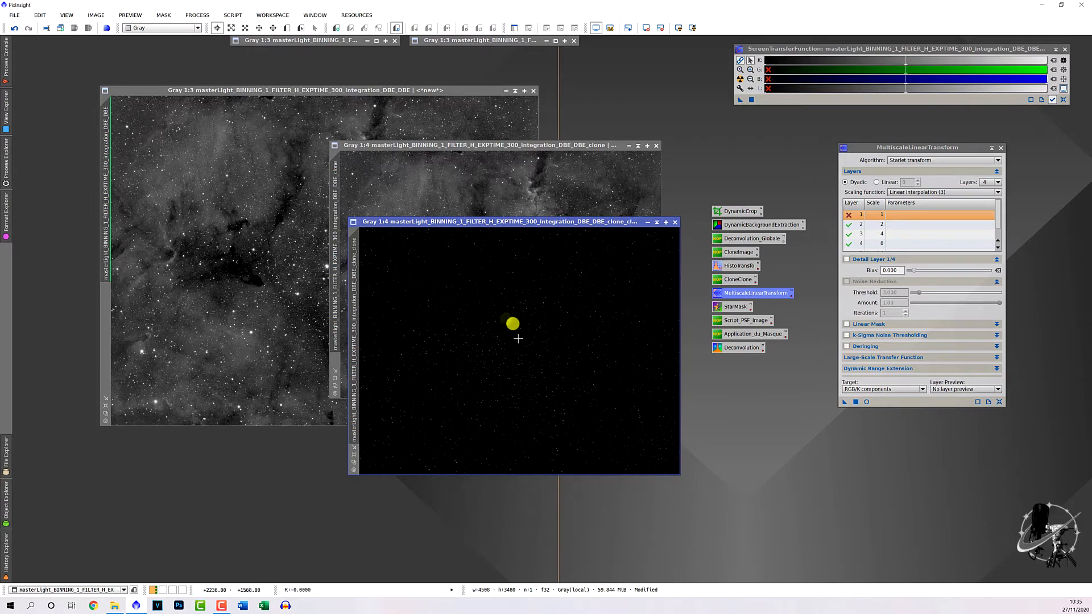
left_click(1002, 148)
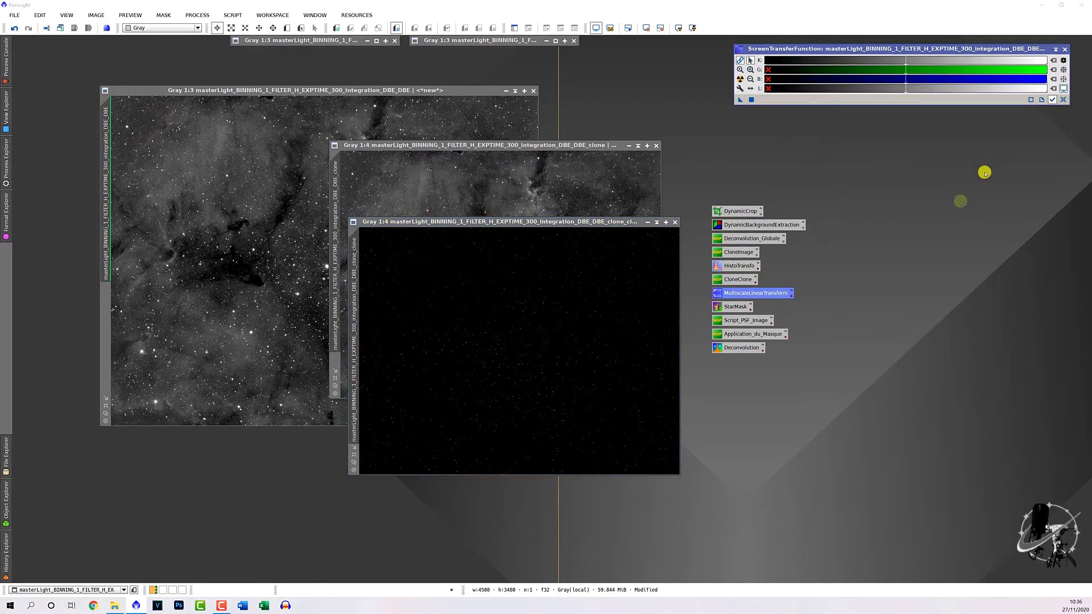
- Generate a star mask from the filtered second clone with the saved StarMask settings, and discard that clone without saving
double_click(736, 310)
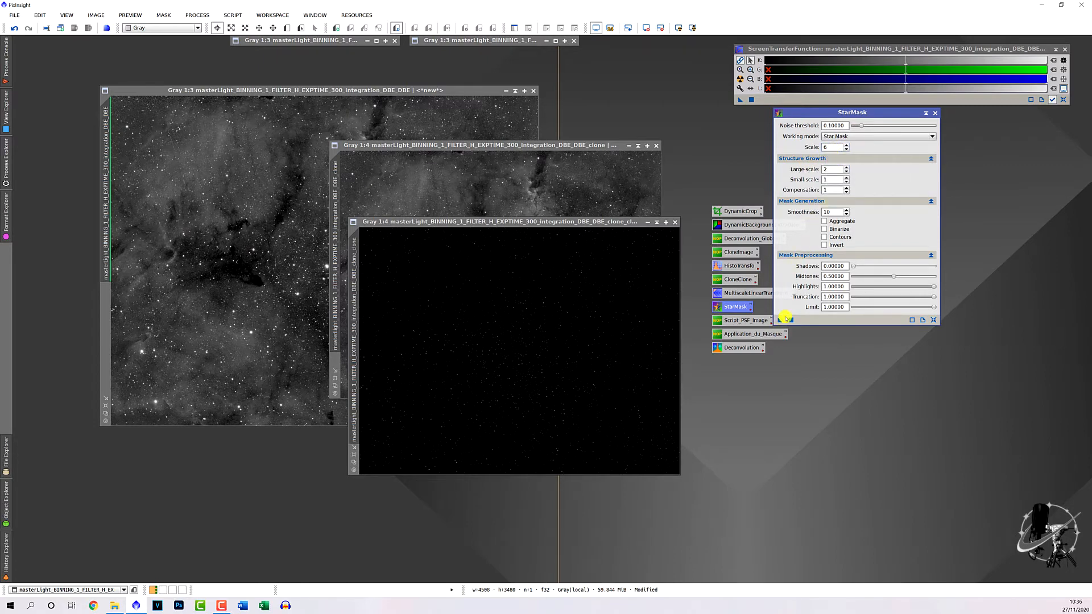
mouse_move(779, 319)
left_mouse_down()
mouse_move(532, 344)
mouse_move(527, 388)
left_mouse_up()
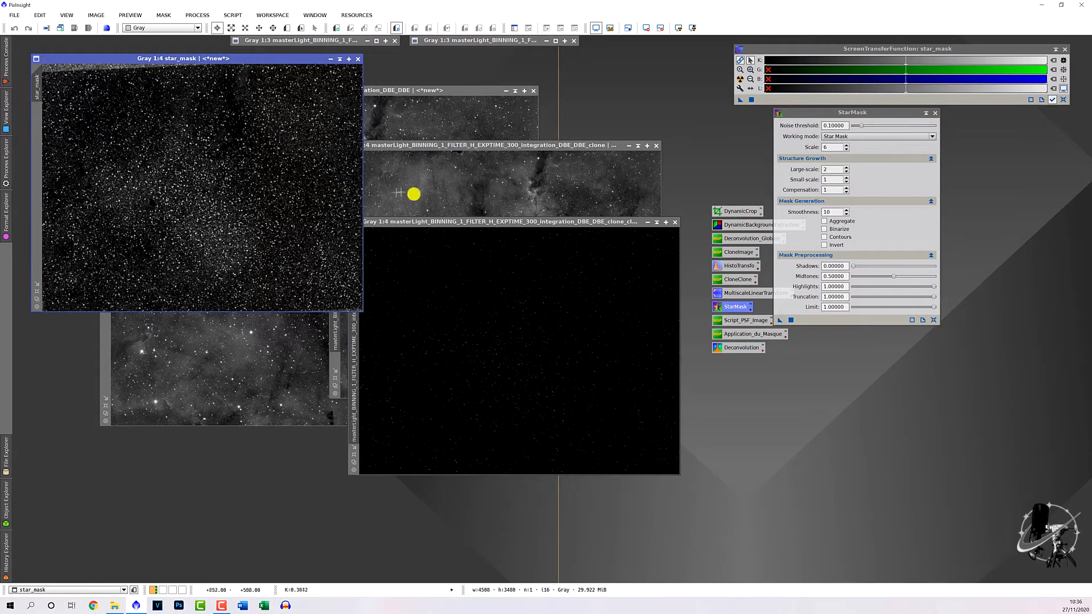
left_click(935, 112)
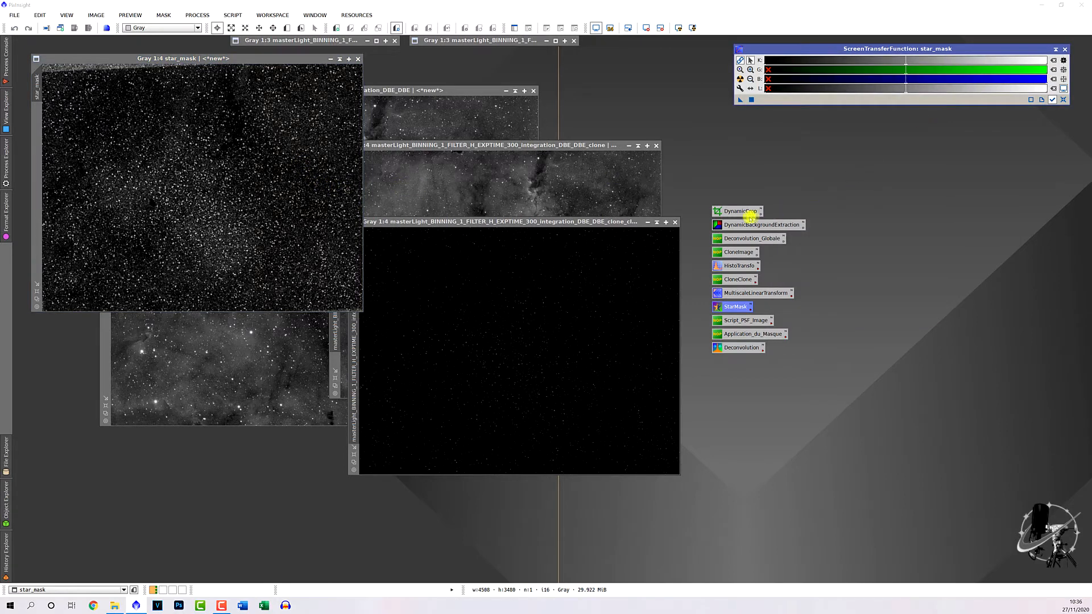
left_click(673, 223)
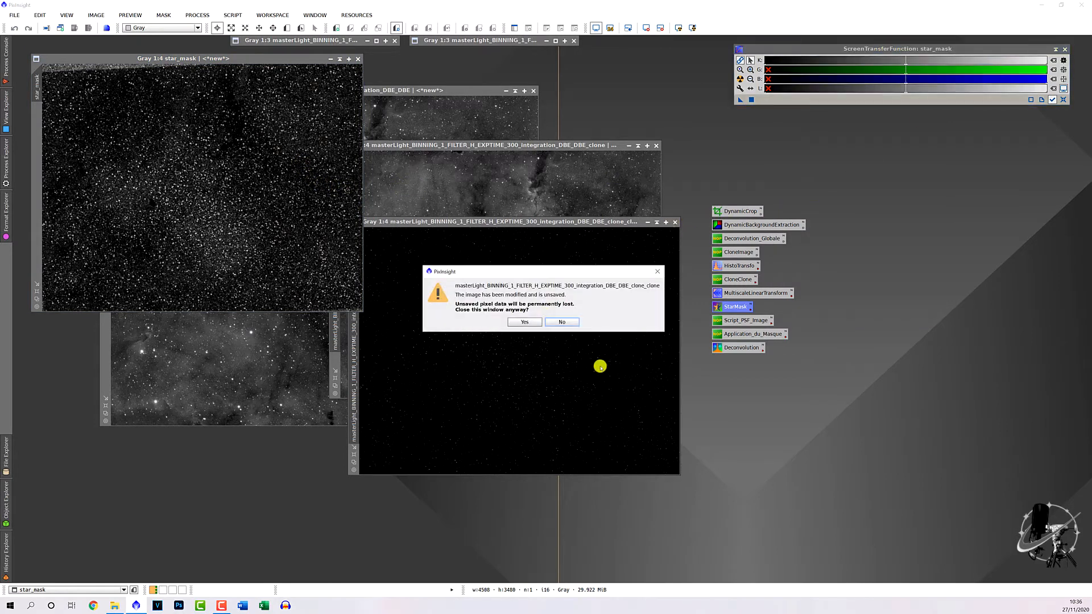
left_click(523, 322)
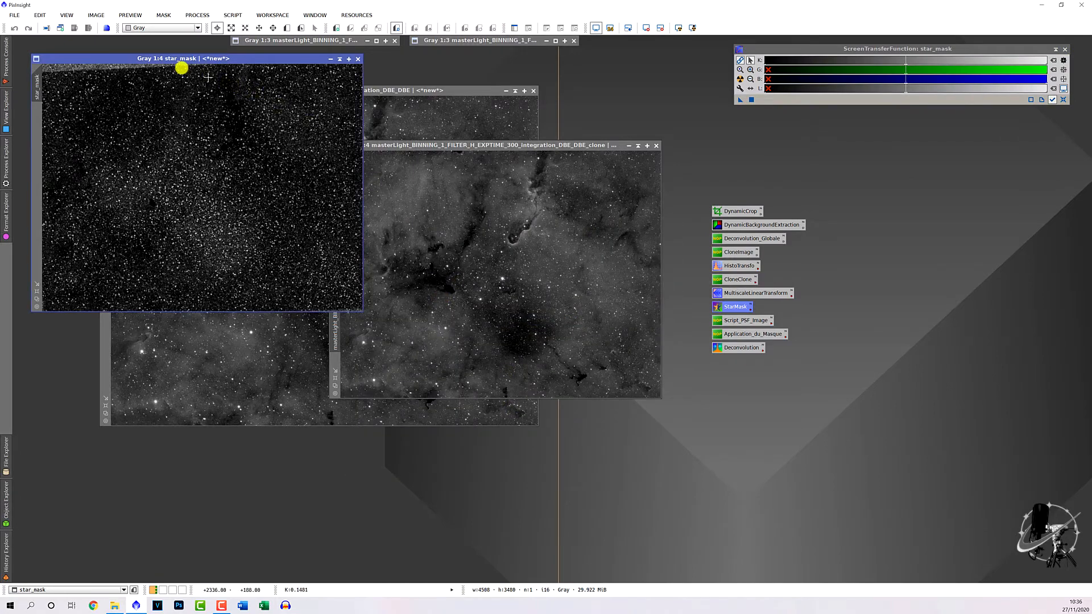
- Soften the star mask by applying Convolution with StdDev 4.00 and Shape 2.00
mouse_move(175, 57)
left_mouse_down()
mouse_move(411, 265)
mouse_move(449, 251)
mouse_move(327, 137)
left_mouse_up()
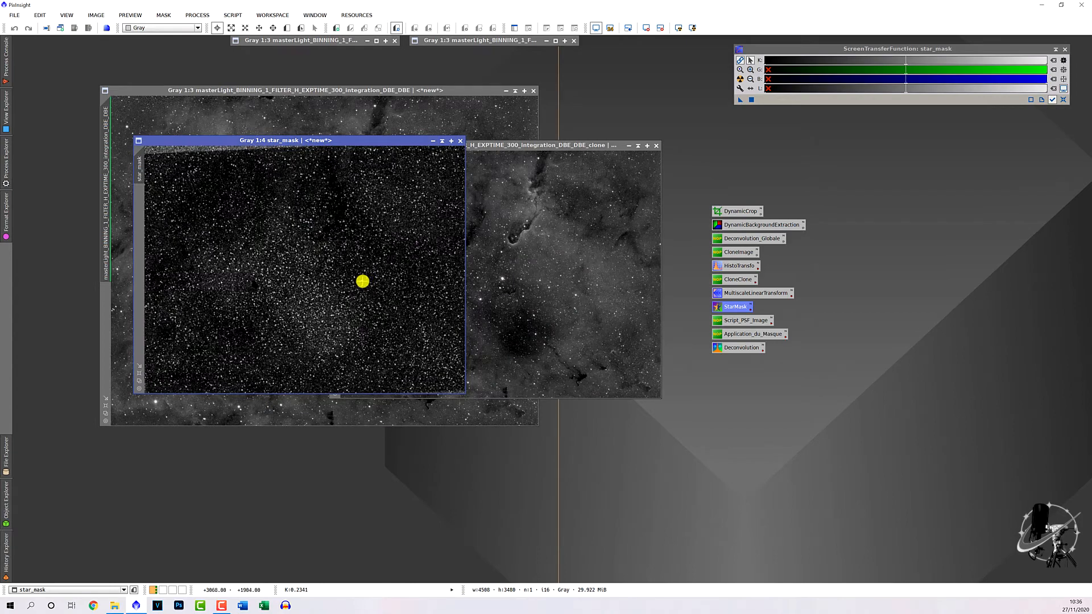
scroll(361, 286, "up", 3)
scroll(357, 289, "down", 3)
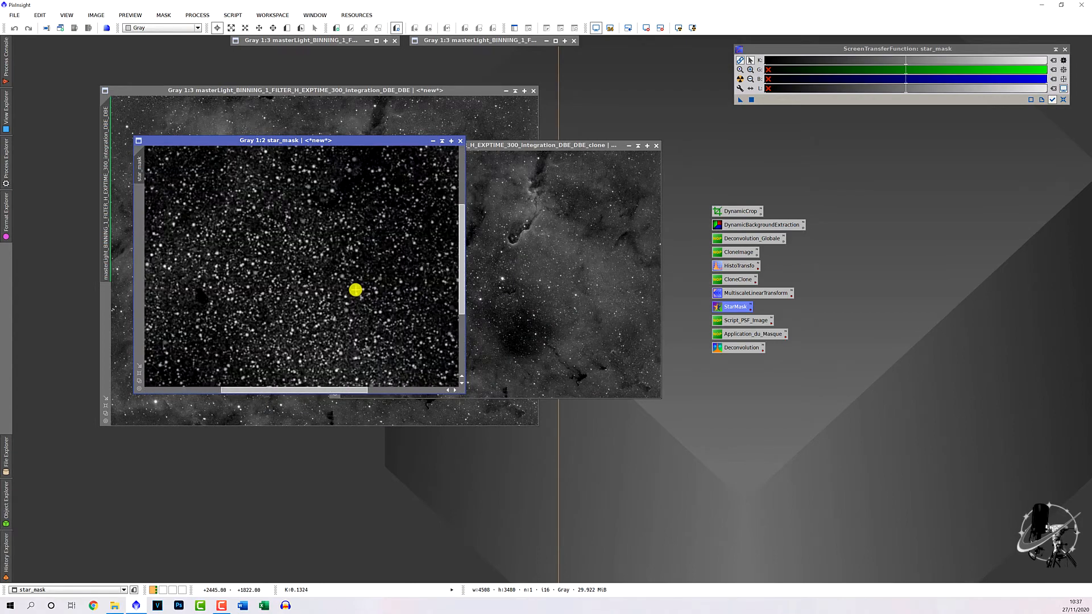
scroll(355, 291, "up", 1)
scroll(353, 265, "down", 1)
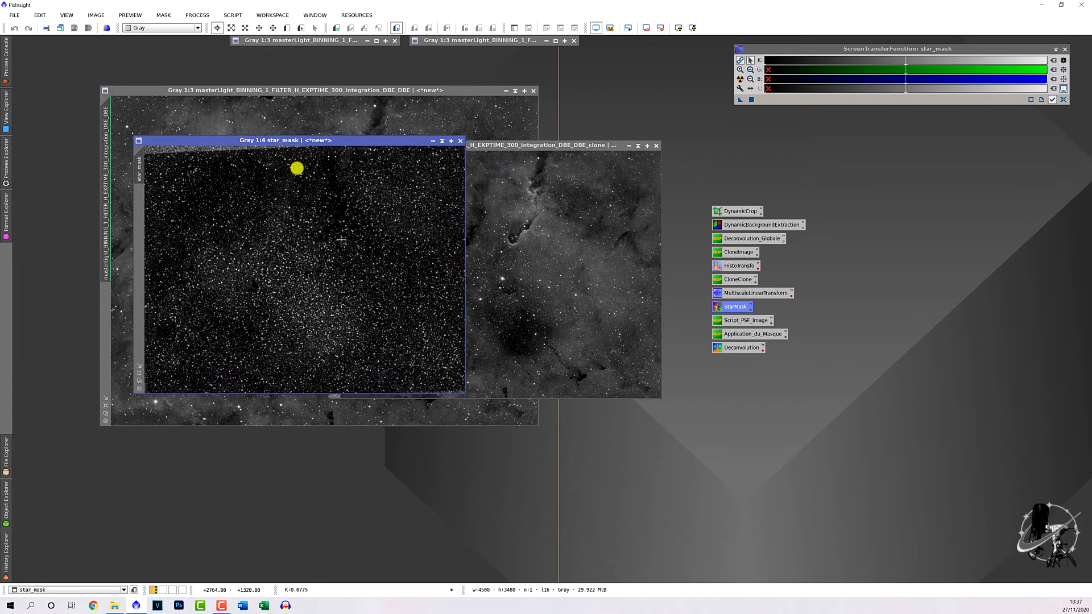
left_click(207, 17)
mouse_move(212, 29)
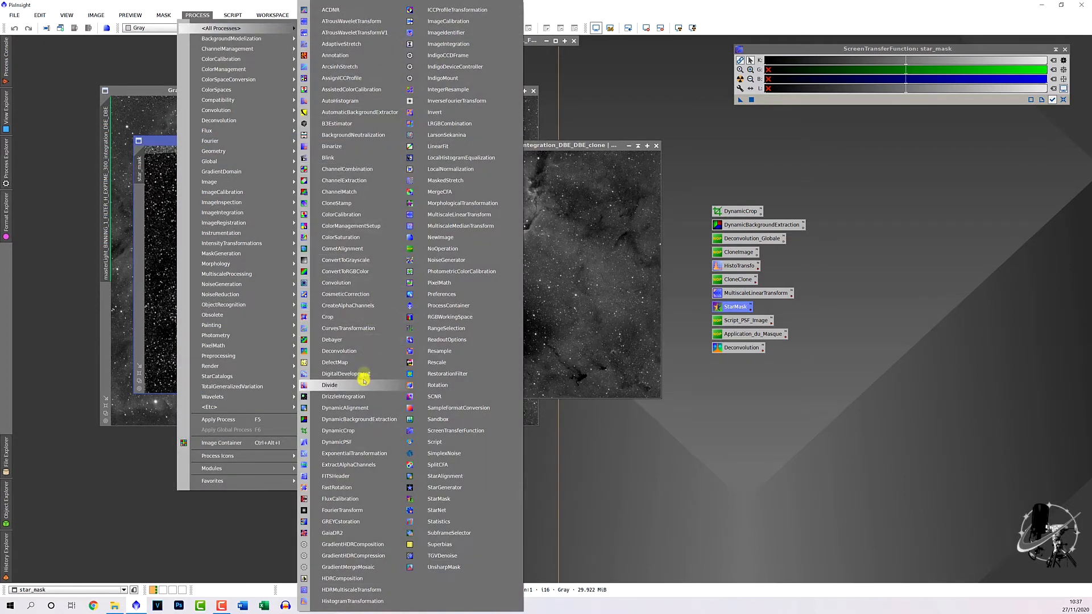
left_click(350, 282)
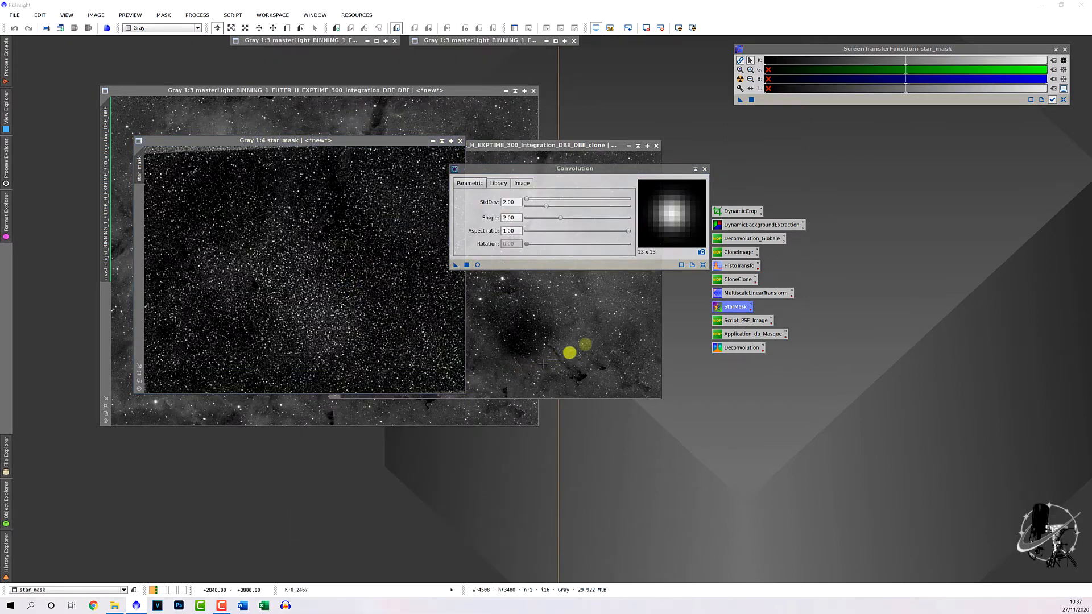
double_click(509, 202)
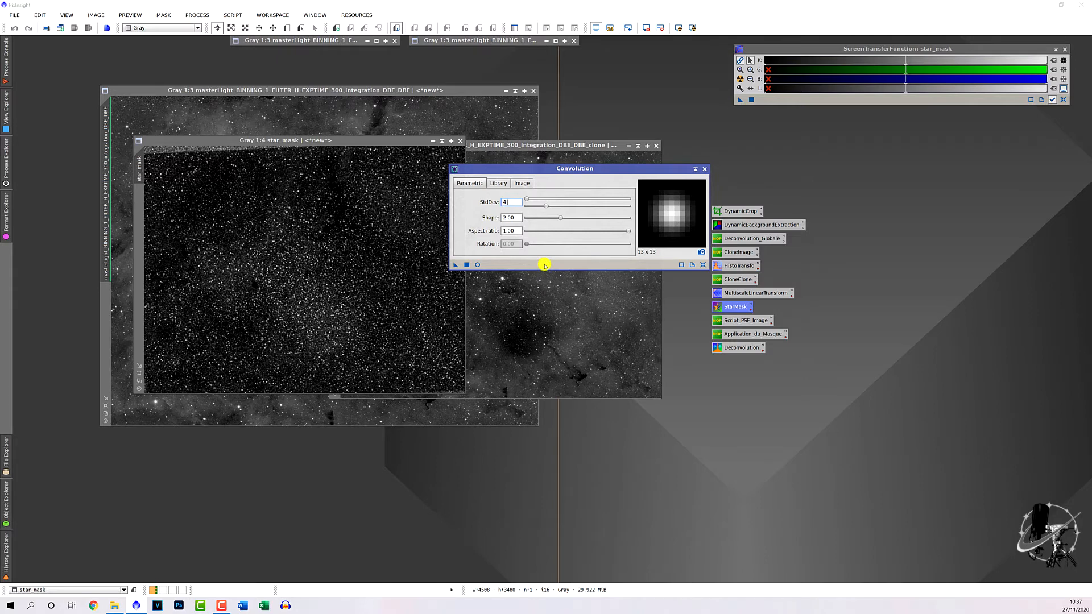
key("Return")
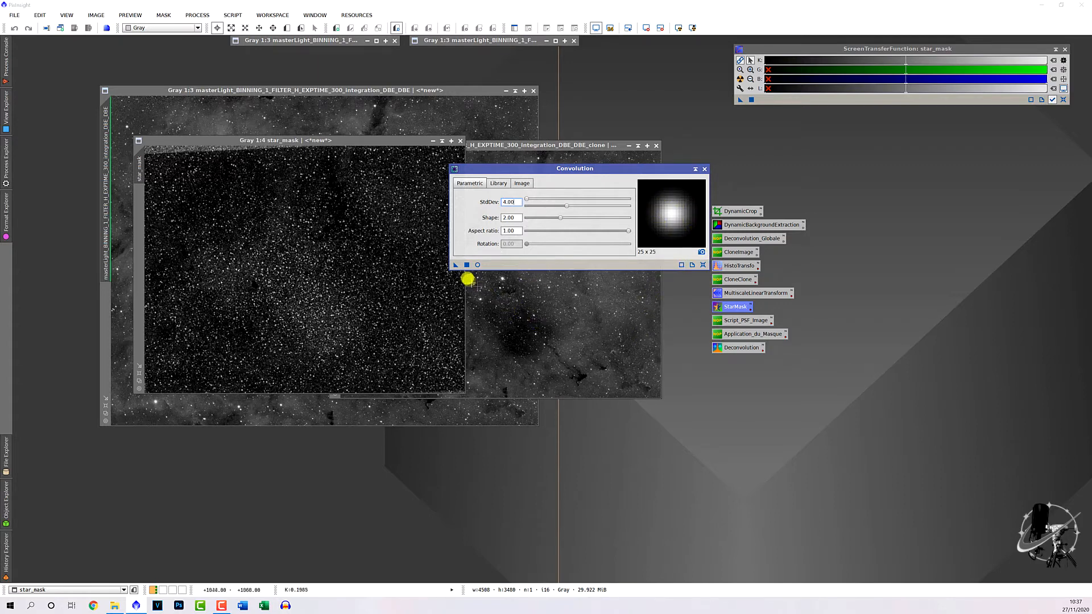
left_click_drag(456, 265, 356, 282)
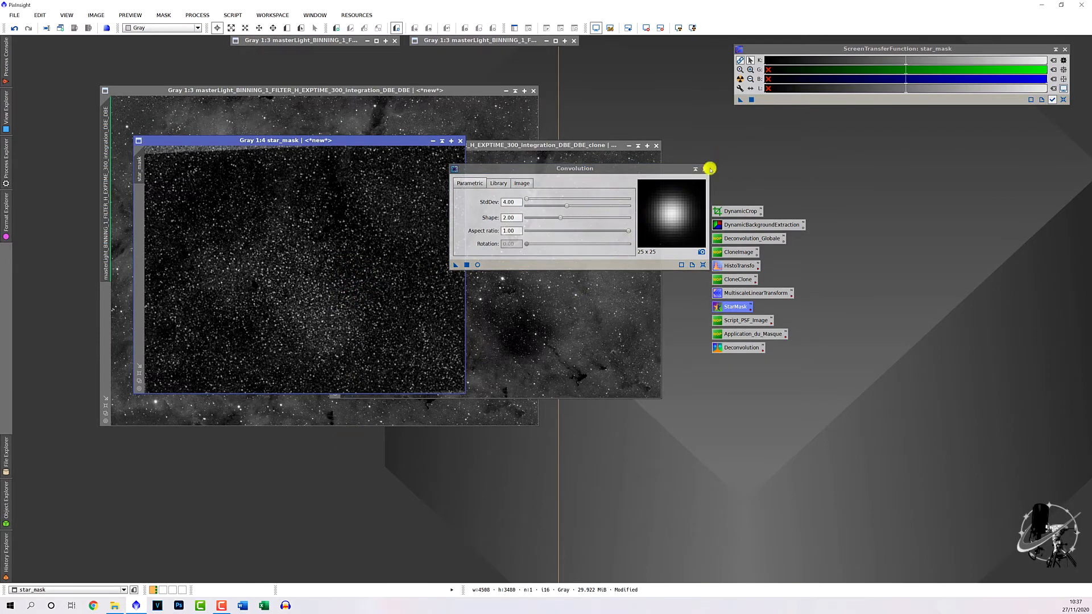
- Save the Convolution settings as a process icon on the workspace and place it beside the existing icon column
left_click_drag(455, 265, 754, 398)
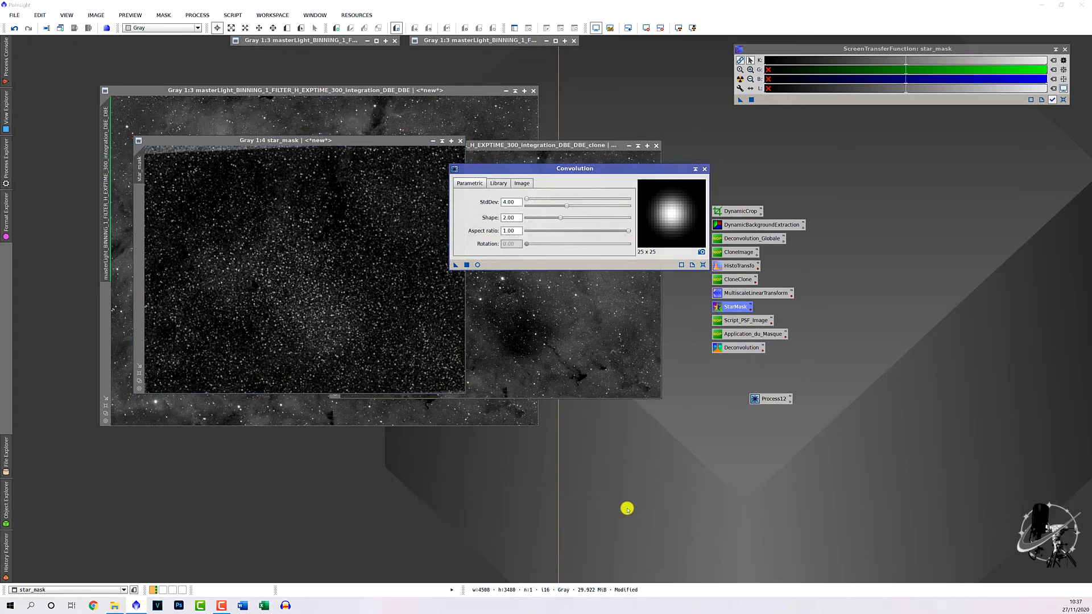
left_click(704, 169)
left_click_drag(774, 402, 860, 317)
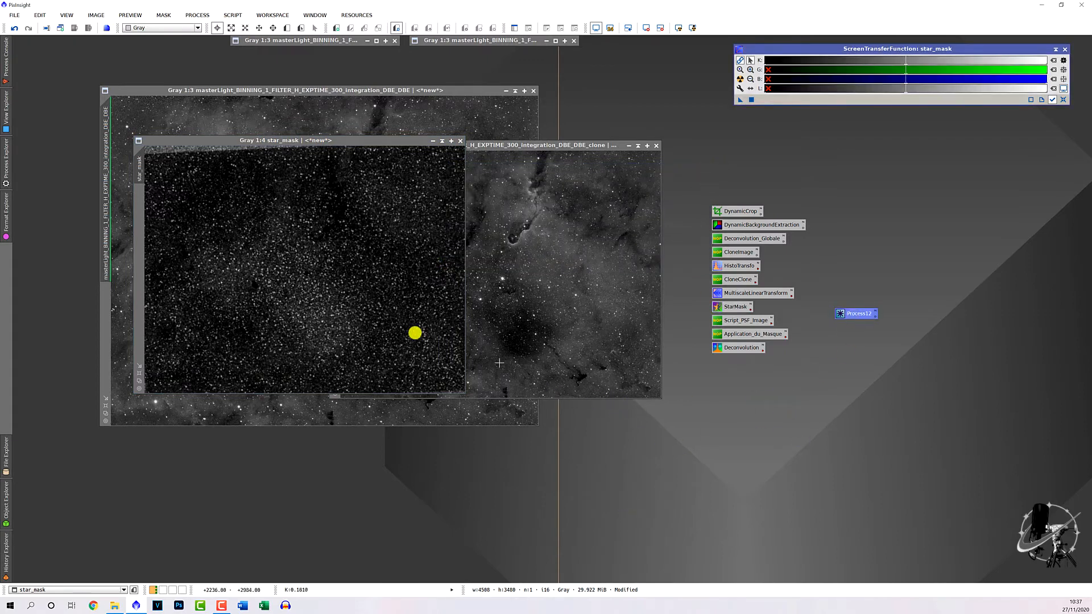
- Collapse the star mask window and park it beyond the process icons, and shift the stretched clone over the original image
left_click(443, 145)
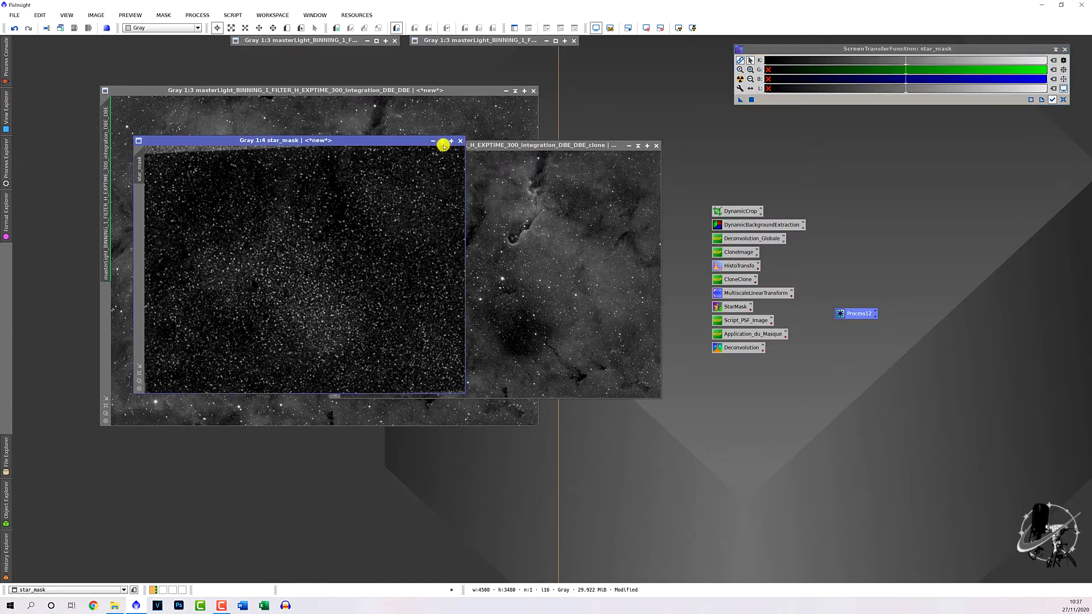
left_click(443, 142)
left_click_drag(288, 263, 973, 376)
left_click_drag(421, 143, 315, 144)
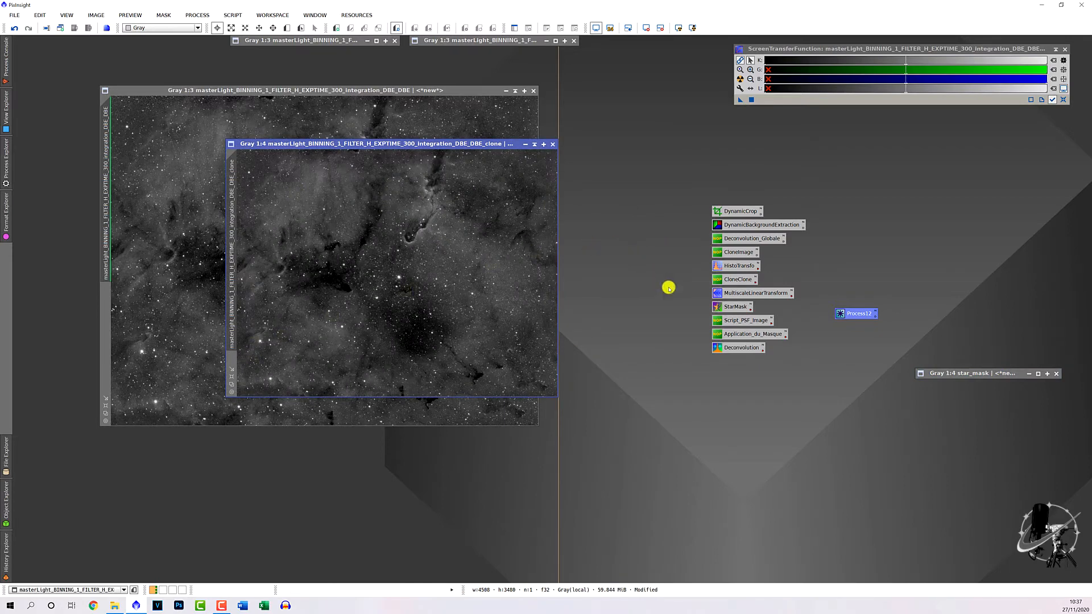
- Darken the stretched clone with the saved HistogramTransformation process, previewing it in real time and setting the midtones to about 0.5427
left_click(735, 265)
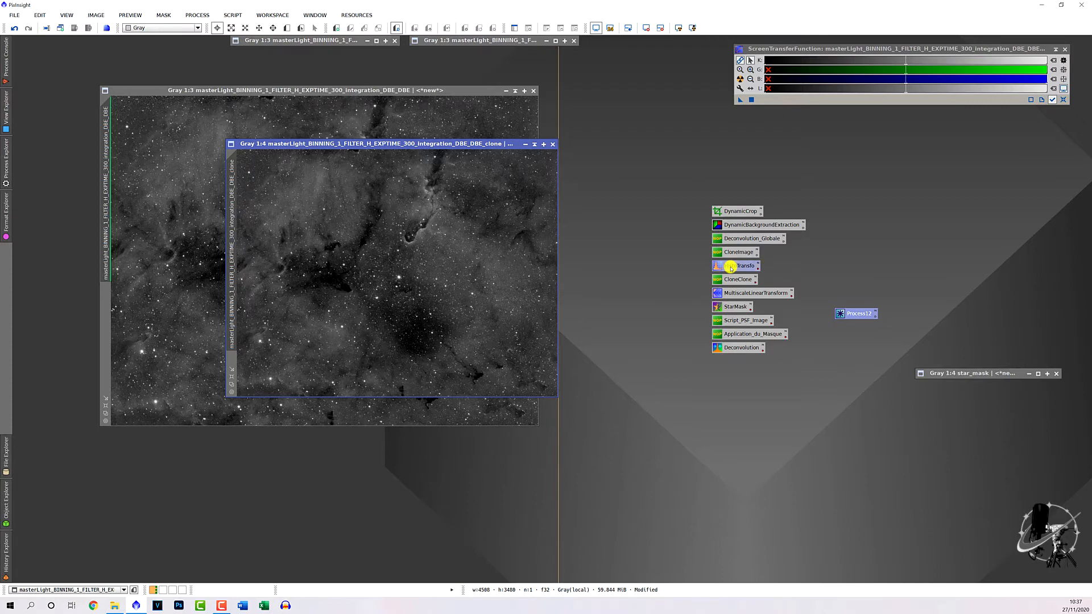
double_click(736, 267)
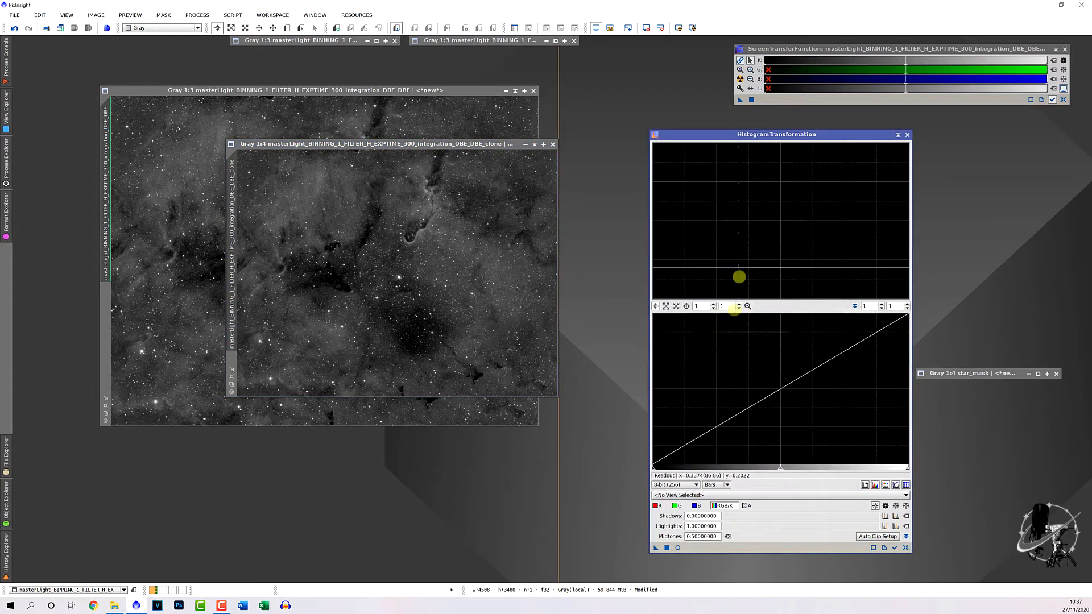
left_click(728, 494)
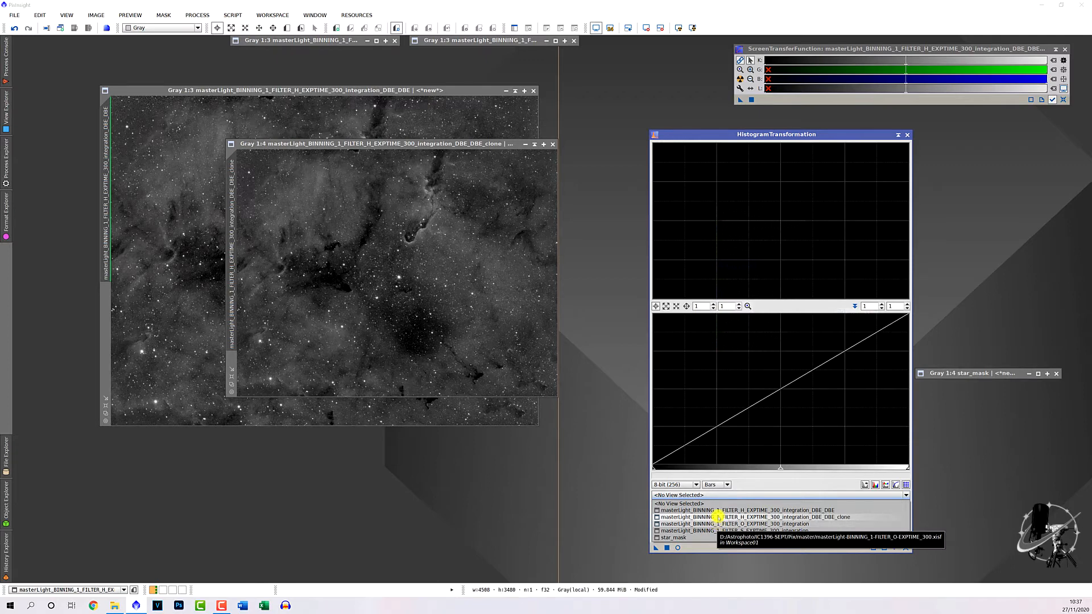
left_click(720, 516)
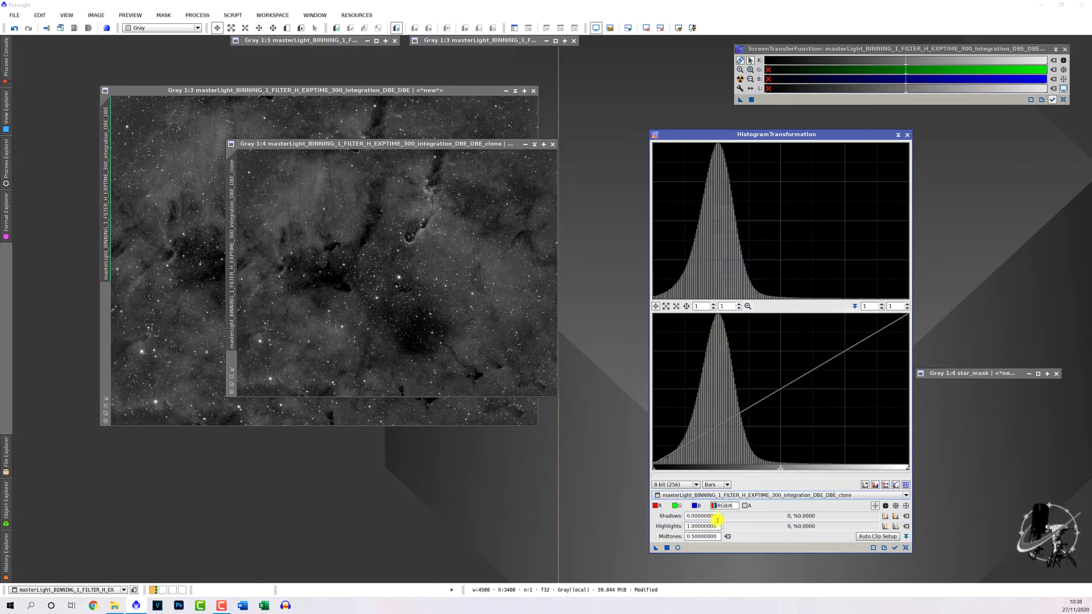
left_click(677, 548)
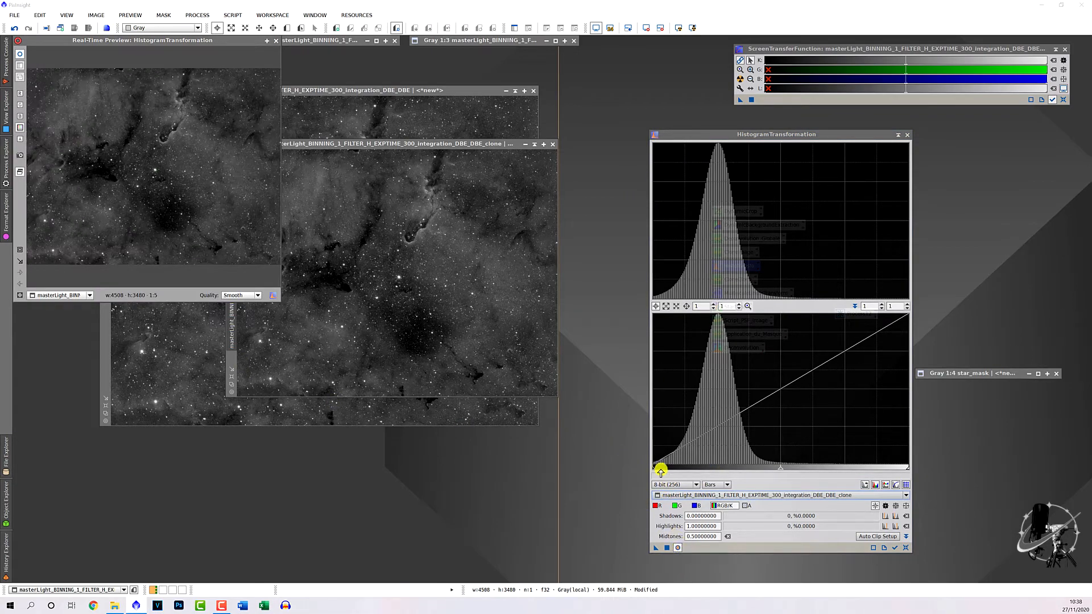
left_click_drag(781, 467, 792, 471)
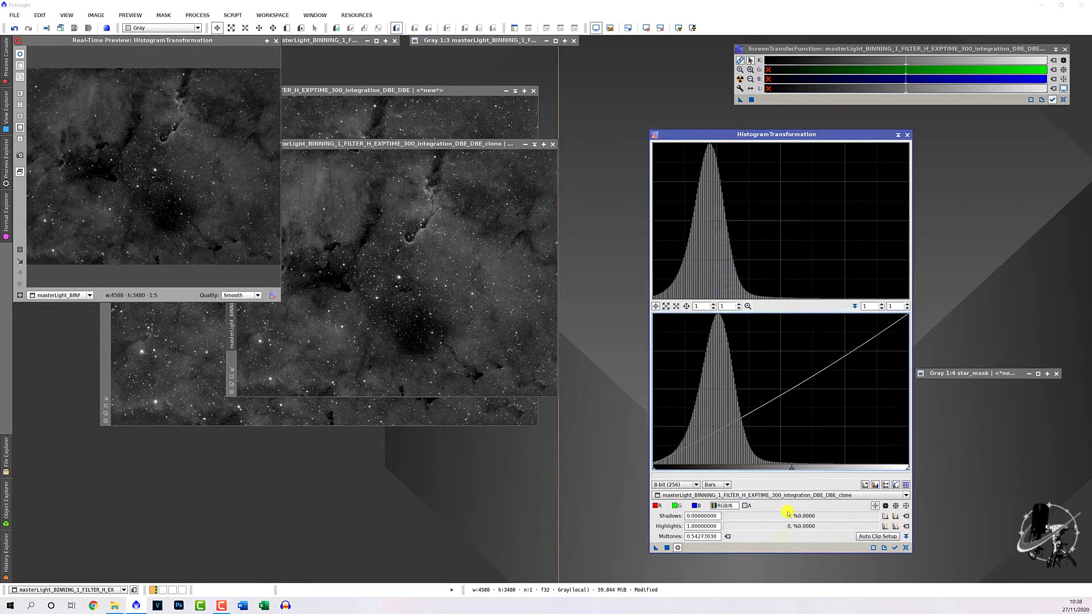
left_click(666, 548)
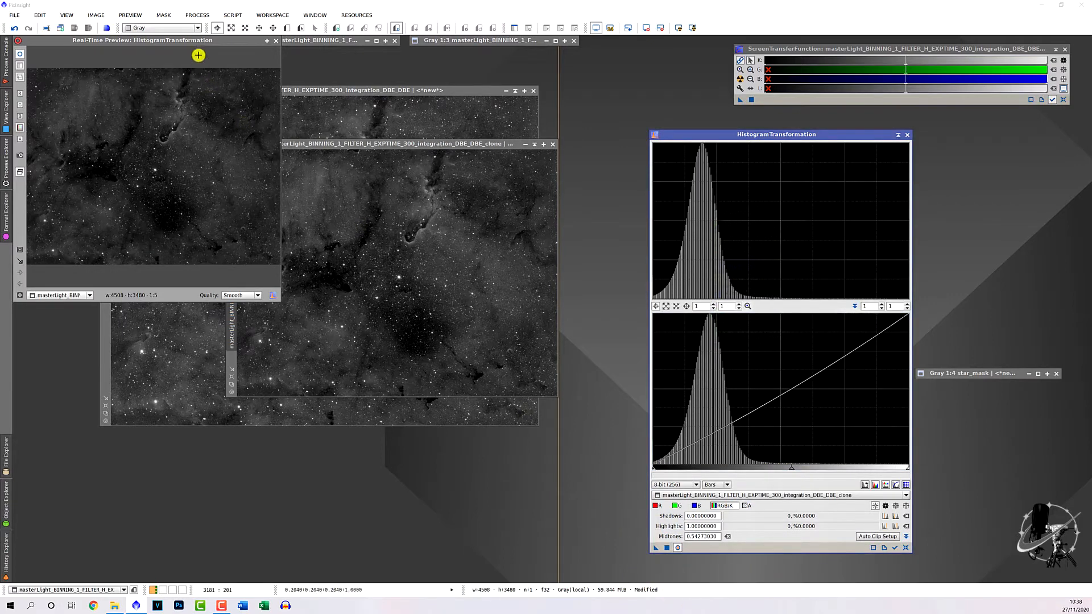
left_click(276, 40)
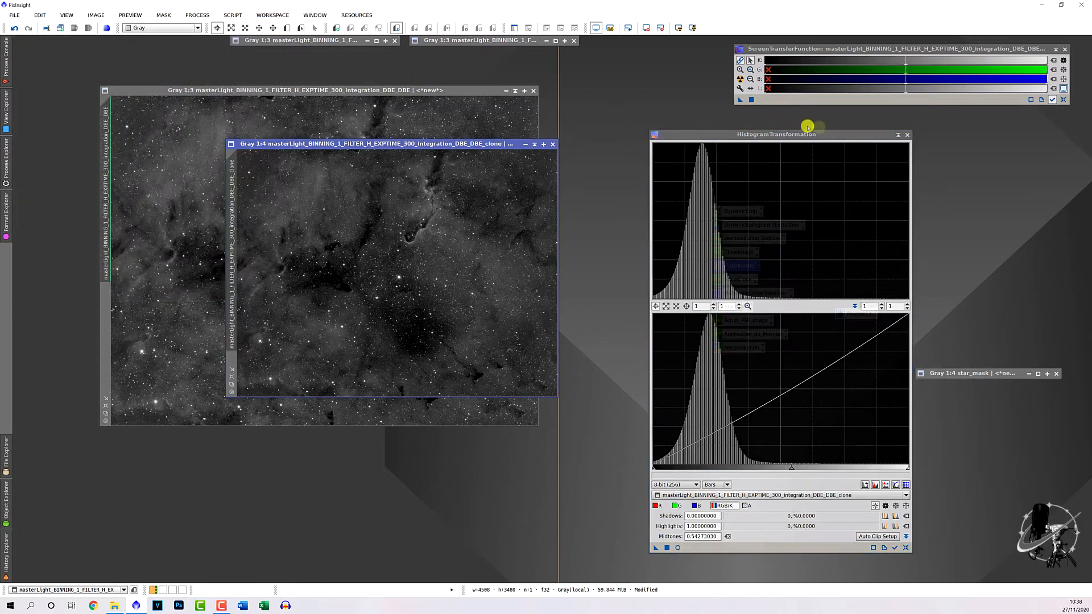
left_click(908, 137)
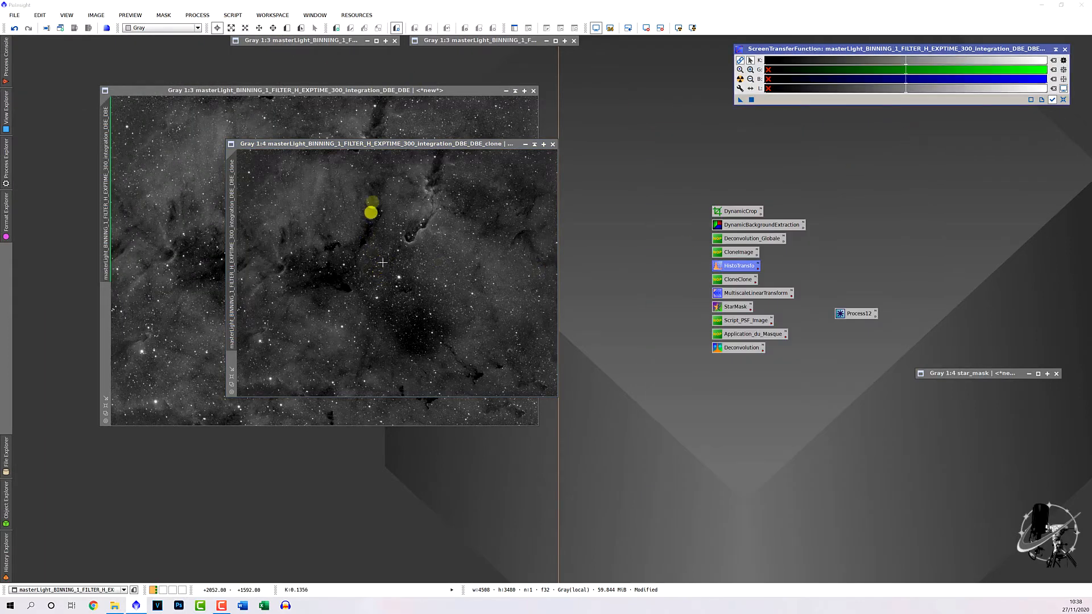
- Rename the stretched clone as Mask, collapse its window and park it below the star mask
double_click(230, 223)
type("Mas")
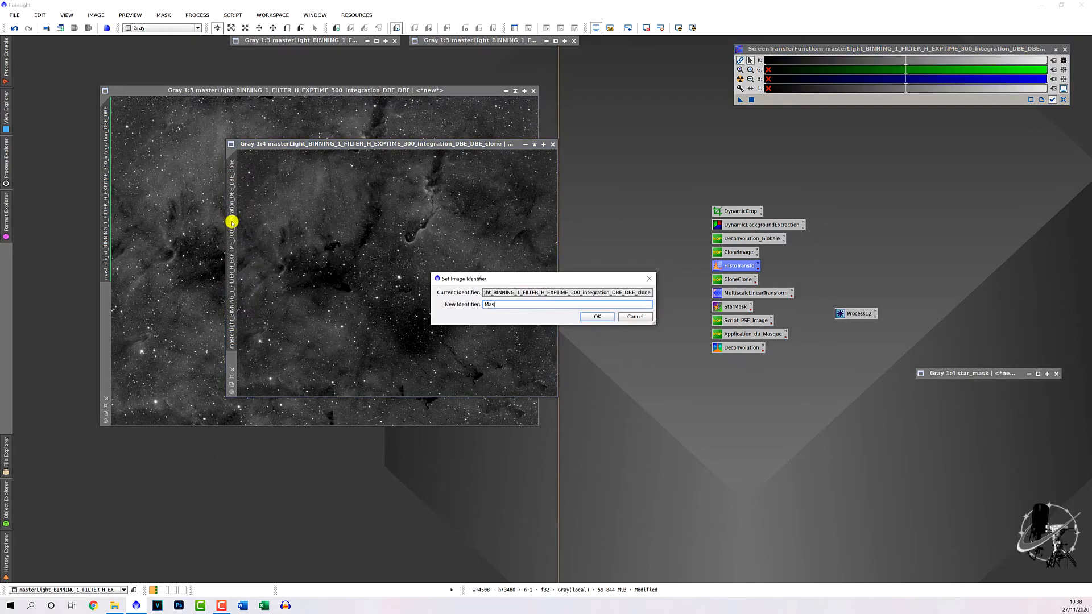
key("Return")
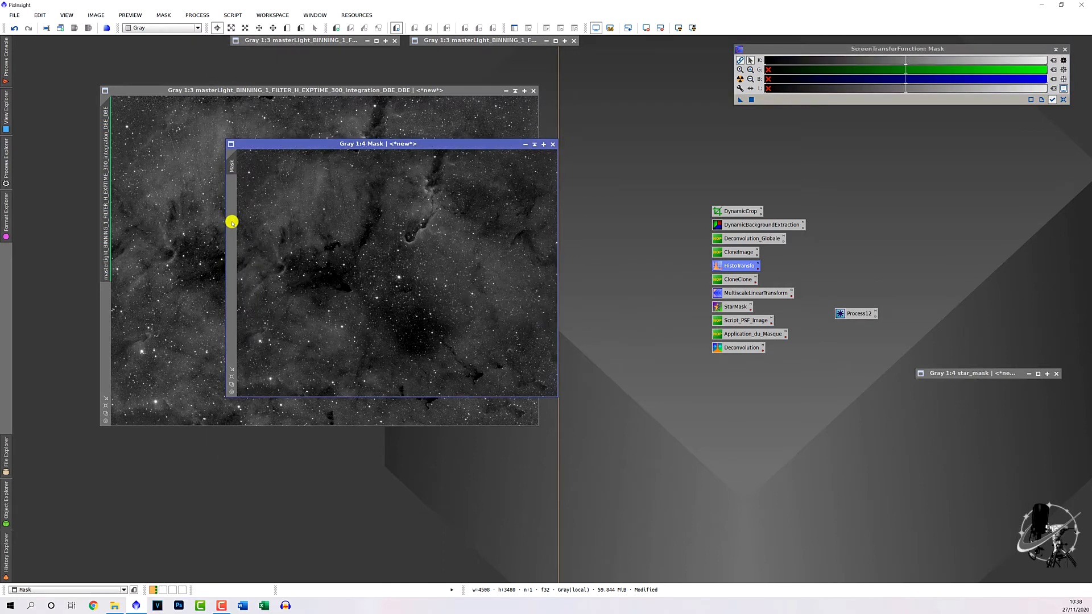
left_click(534, 144)
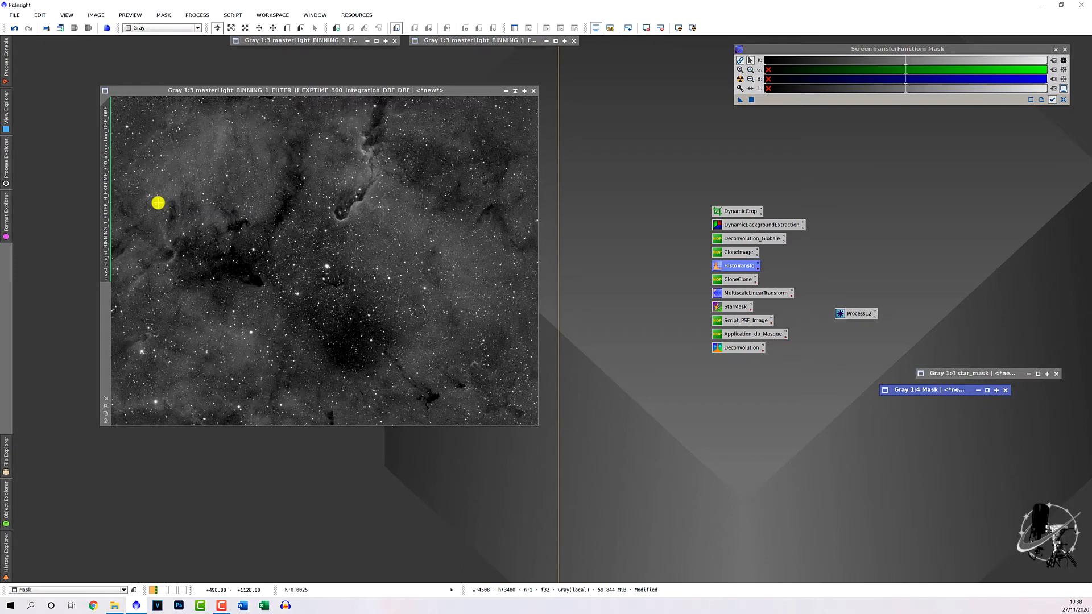
- Sample a star in the H-filter master with DynamicPSF, examine its fitted parameters, and close the process without exporting a PSF
left_click(198, 15)
mouse_move(227, 15)
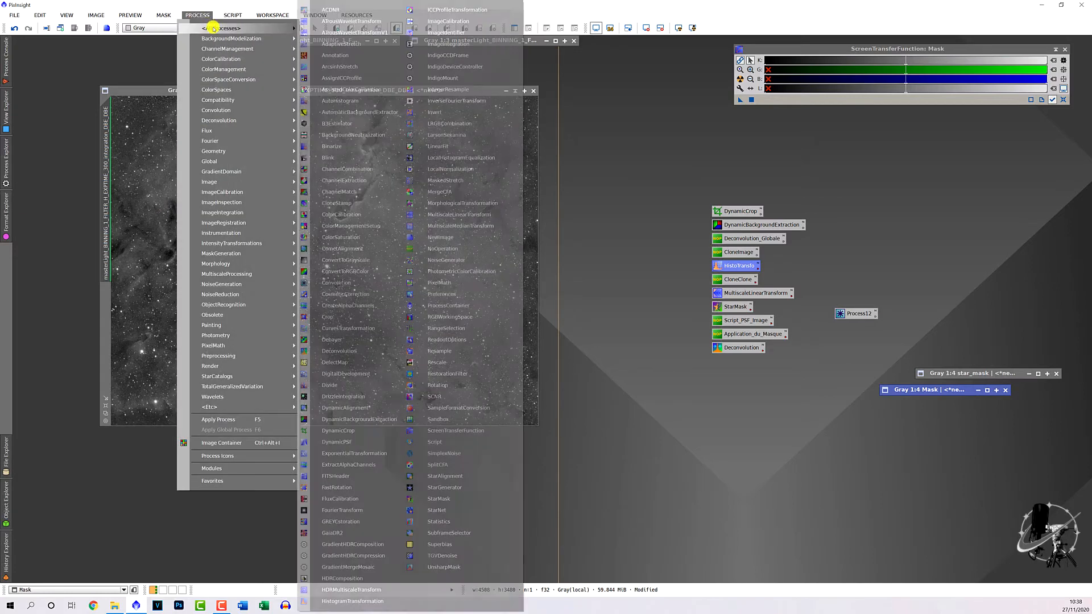
left_click(343, 447)
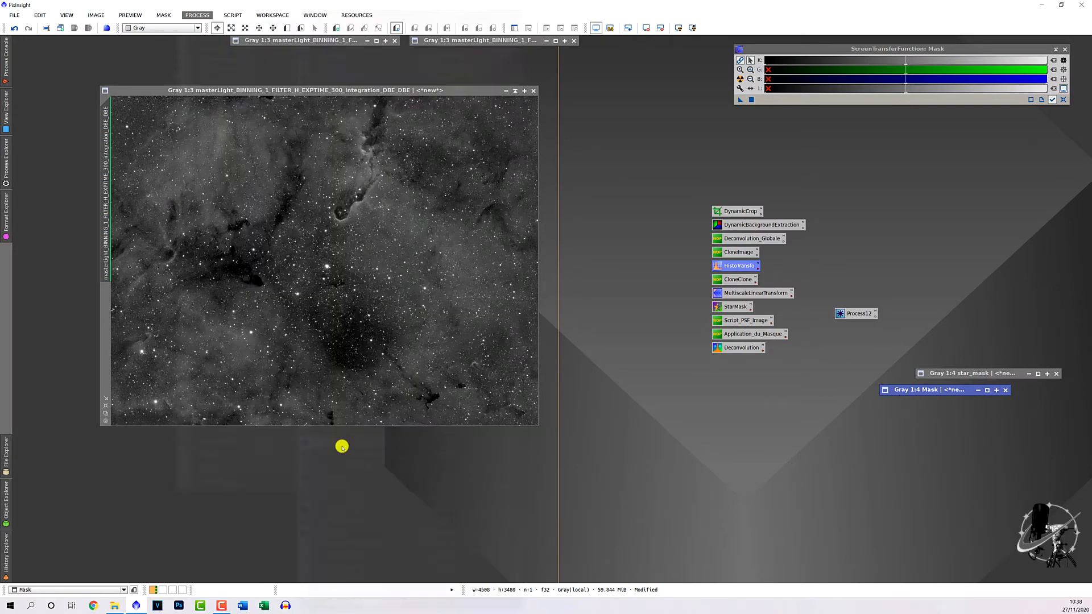
left_click_drag(0, 177, 771, 136)
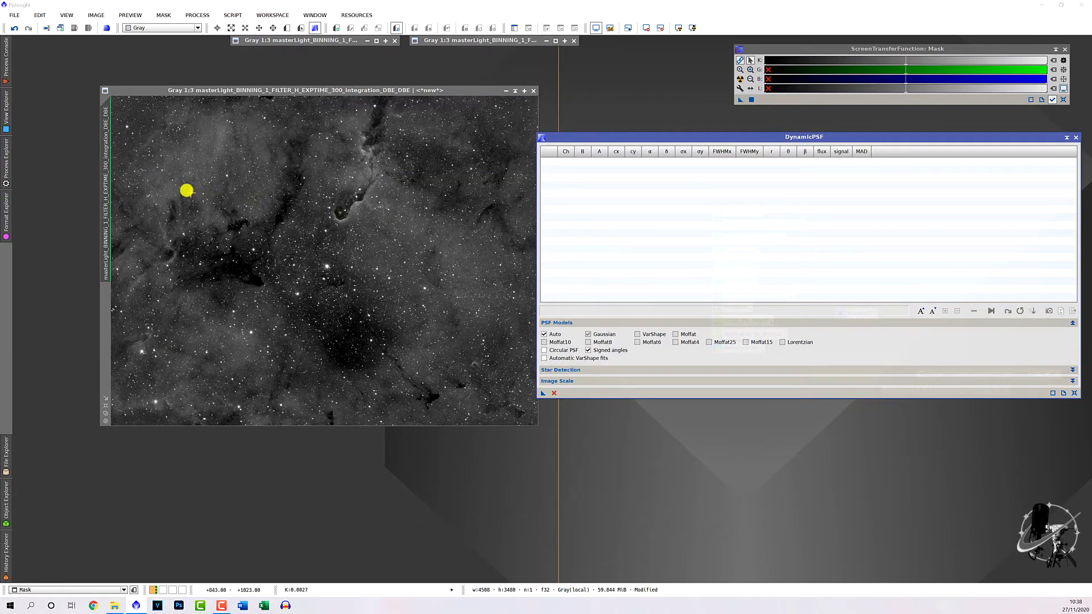
left_click(326, 231)
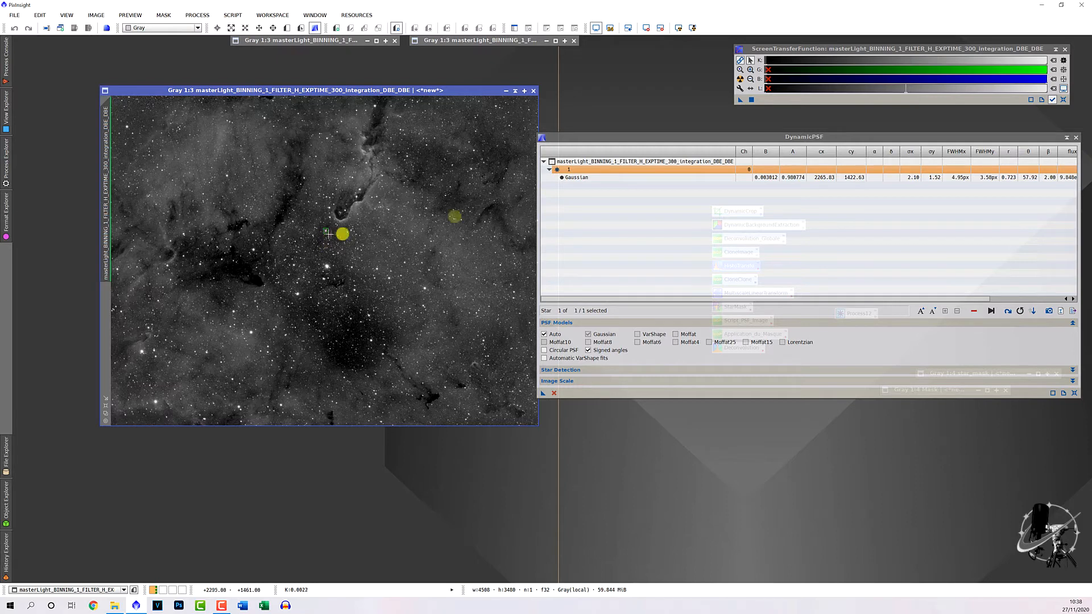
left_click_drag(760, 142, 684, 144)
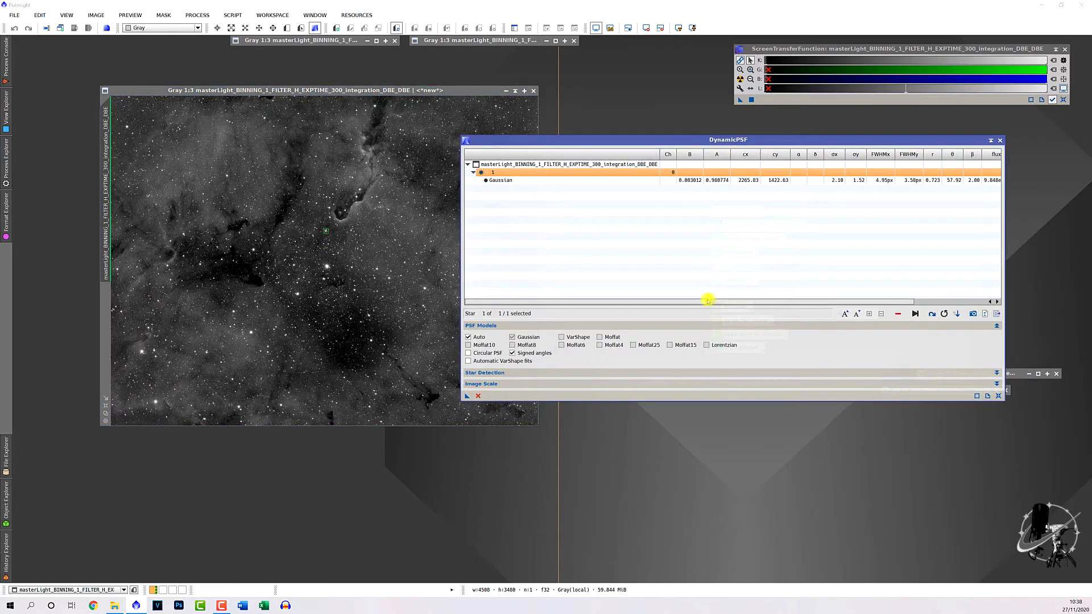
left_click_drag(715, 300, 800, 302)
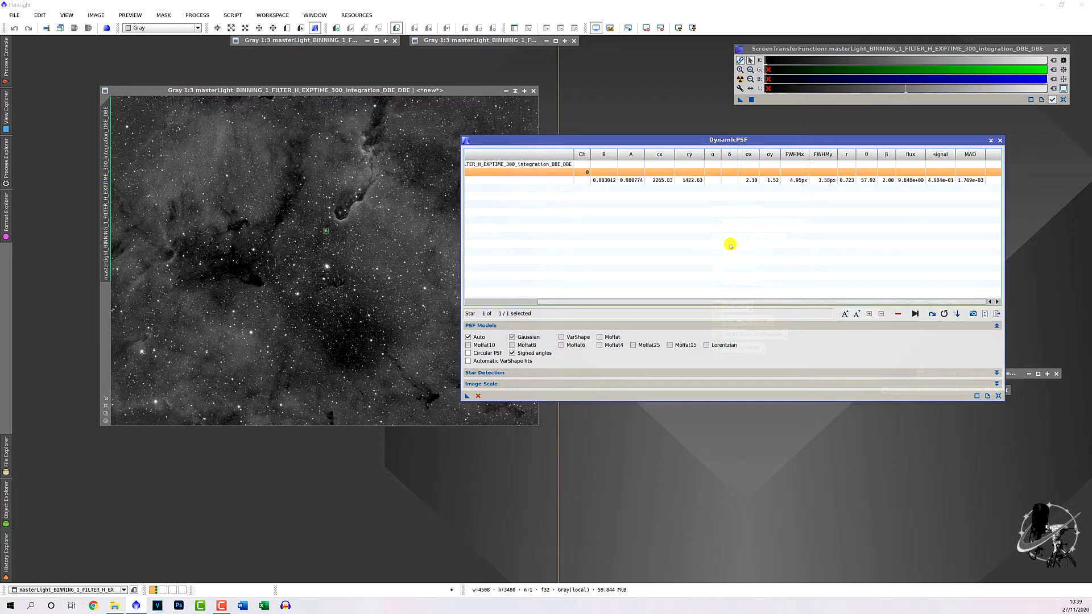
left_click_drag(870, 302, 819, 304)
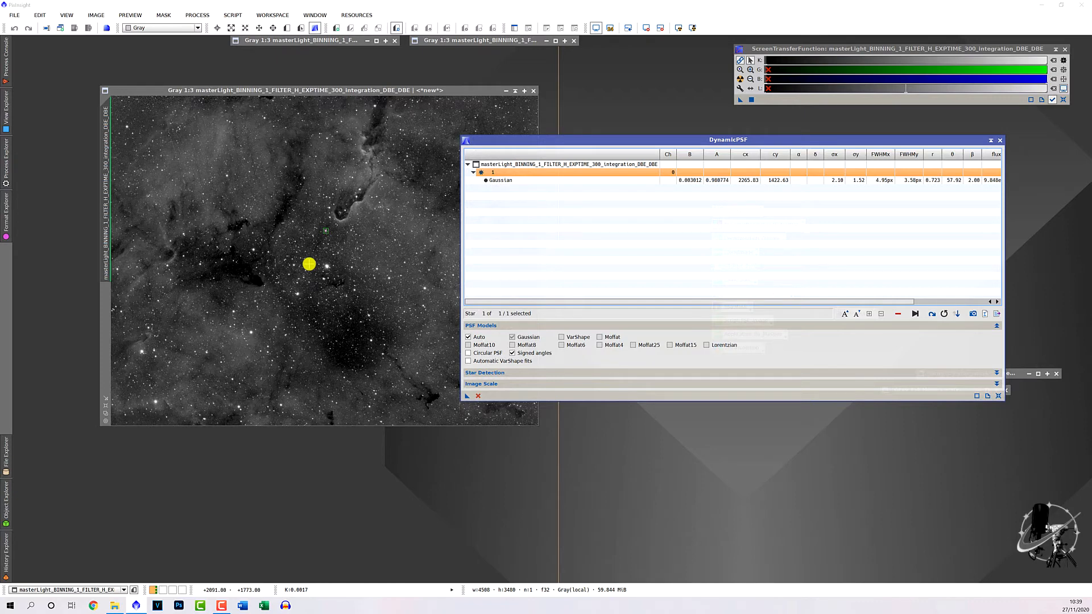
left_click(998, 139)
left_click(520, 315)
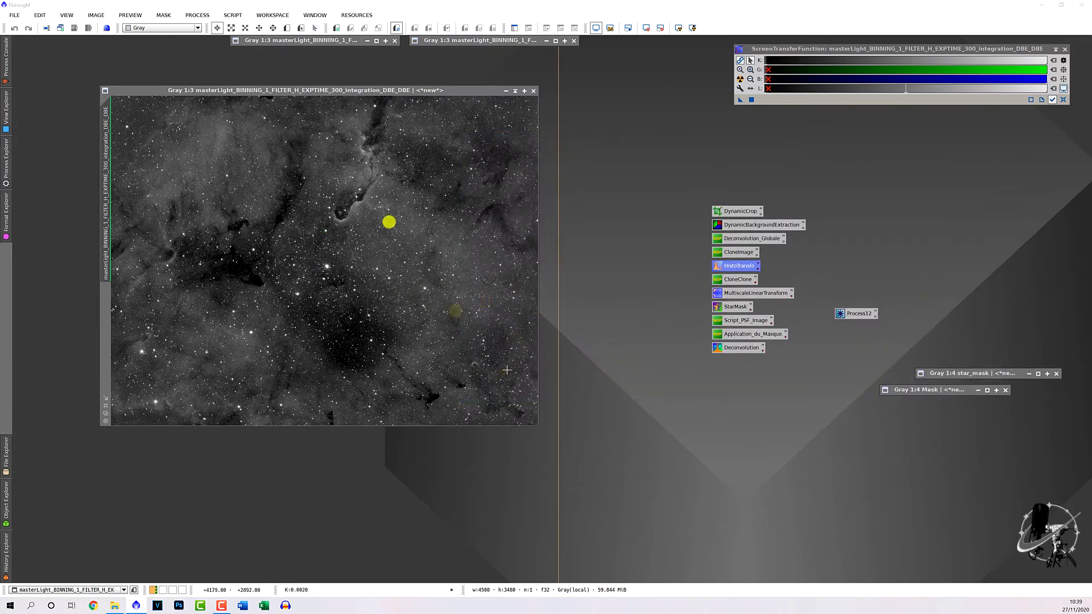
- Evaluate the H-filter master with the PSFImage script using the Moffat function, and create the PSF image from it
left_click(235, 104)
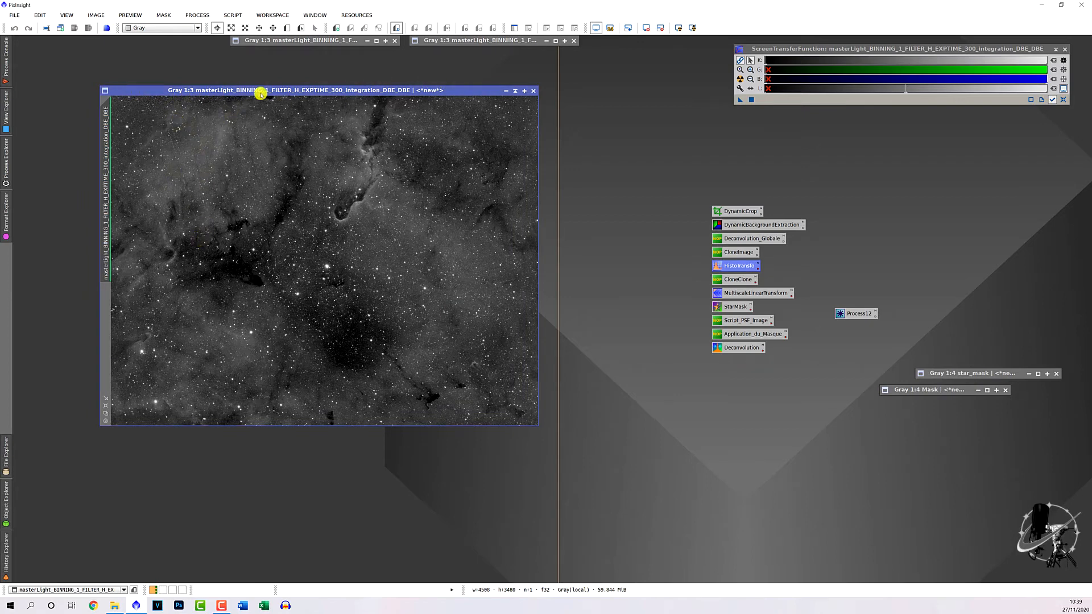
left_click(233, 15)
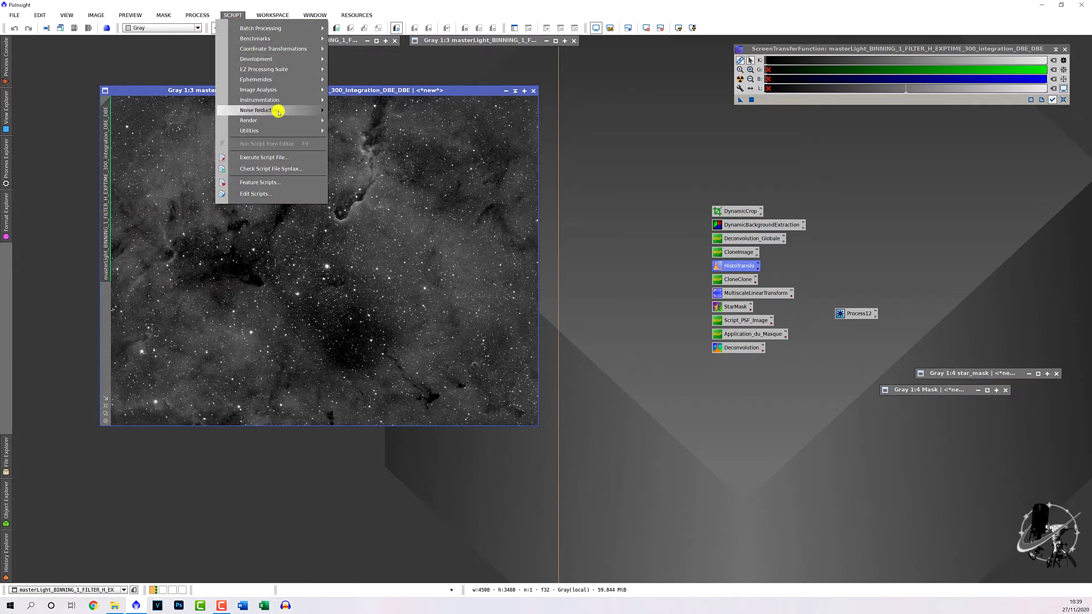
mouse_move(274, 120)
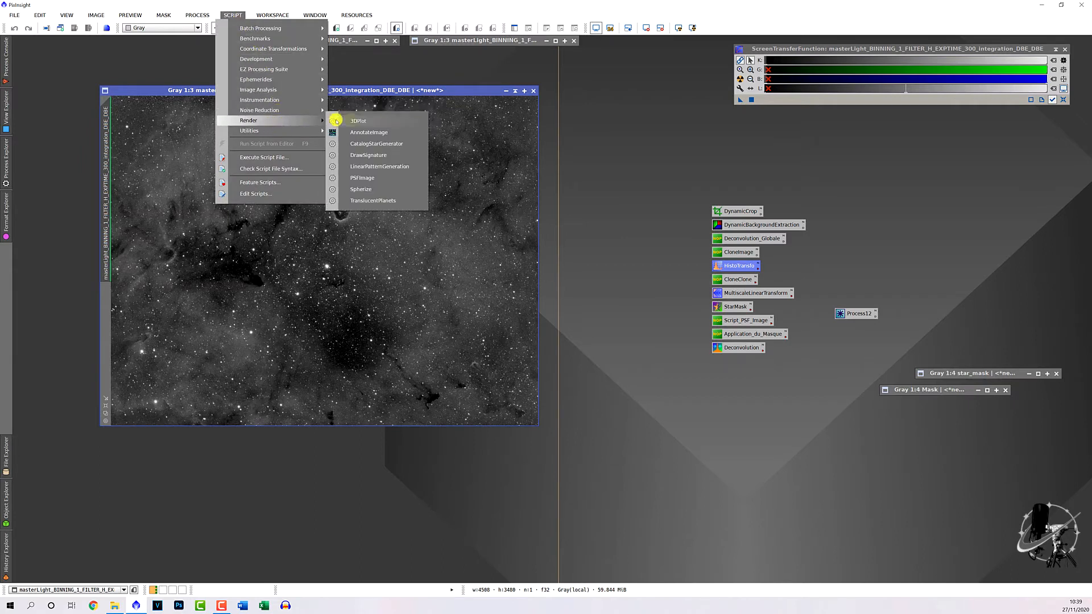
left_click(377, 178)
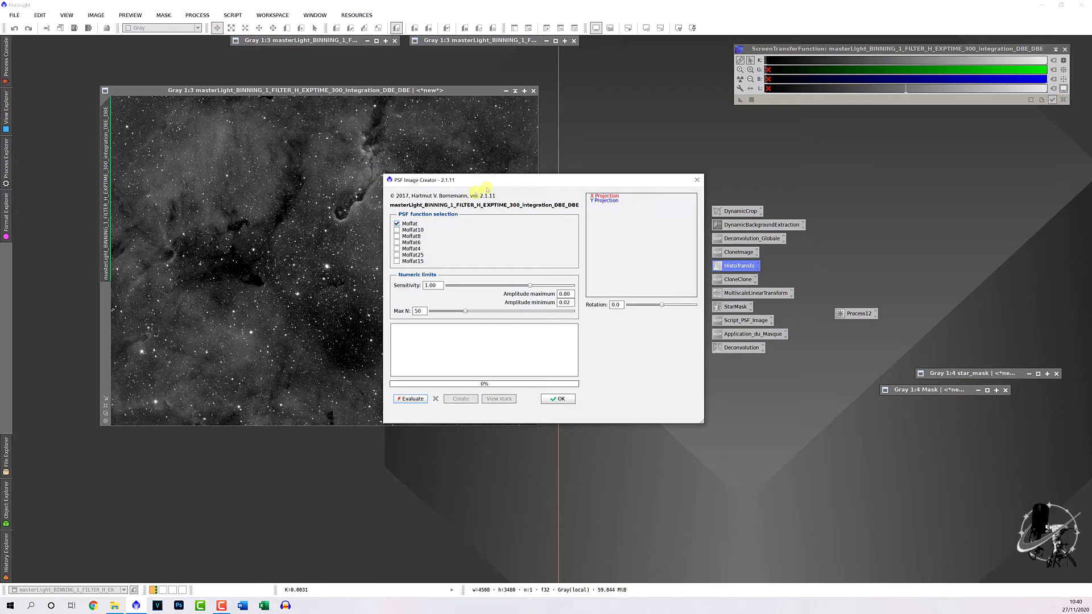
left_click_drag(495, 178, 690, 146)
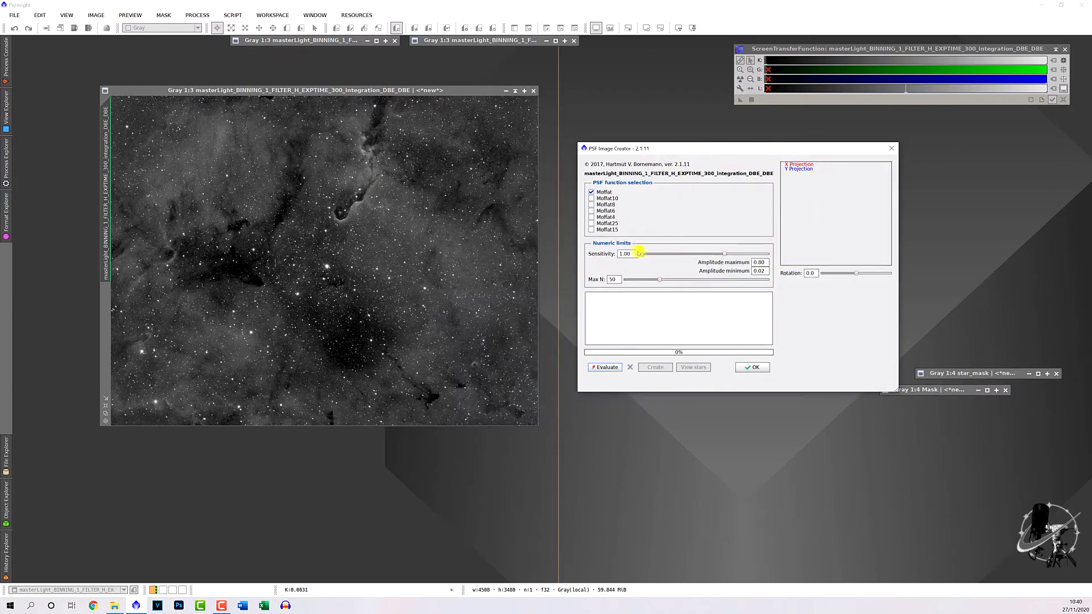
left_click(601, 368)
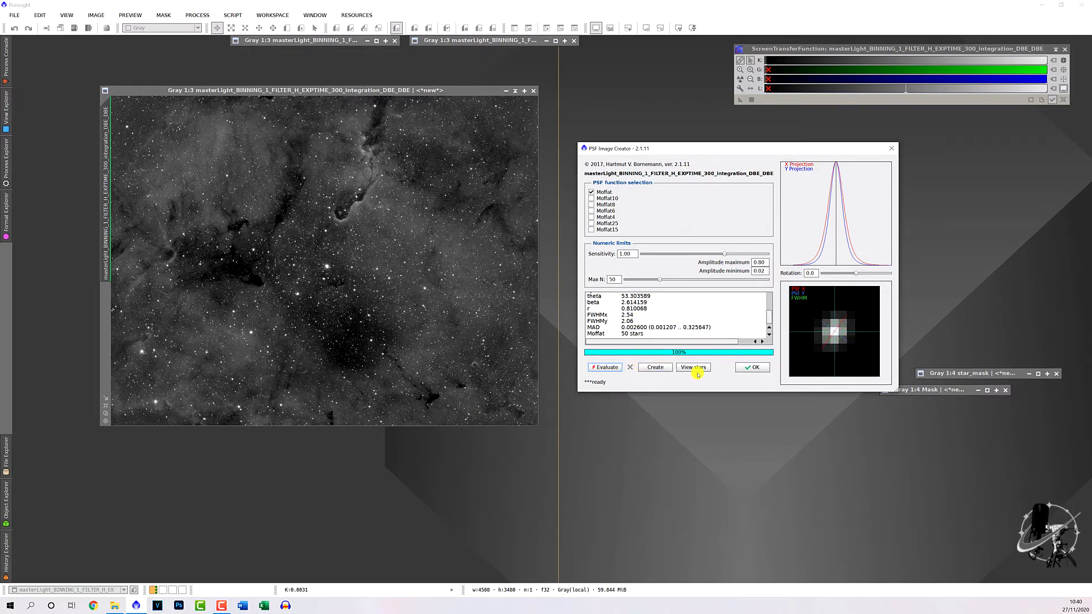
left_click(654, 367)
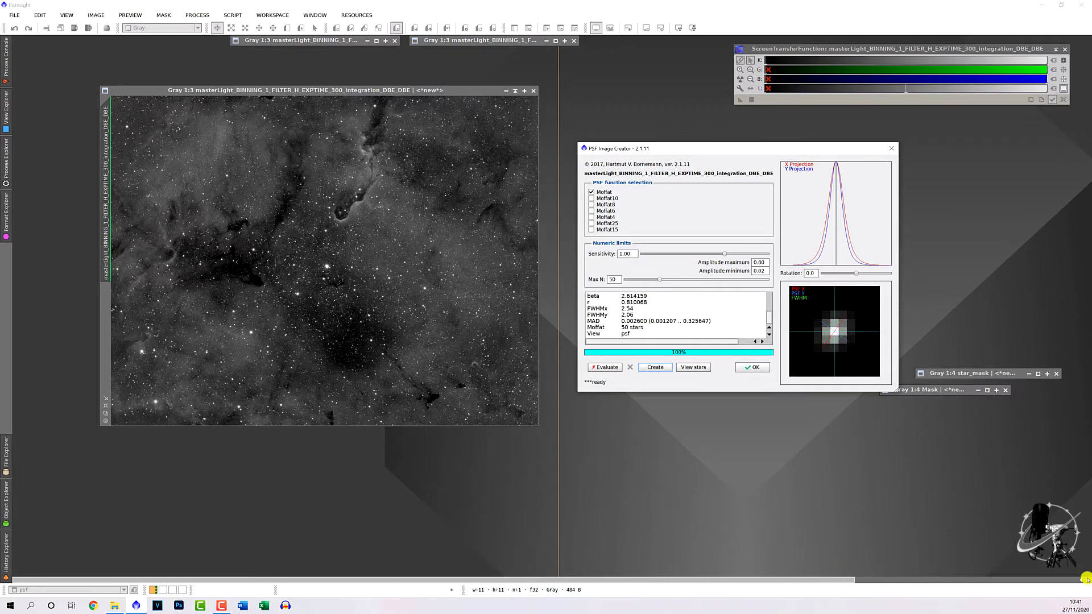
left_click(740, 369)
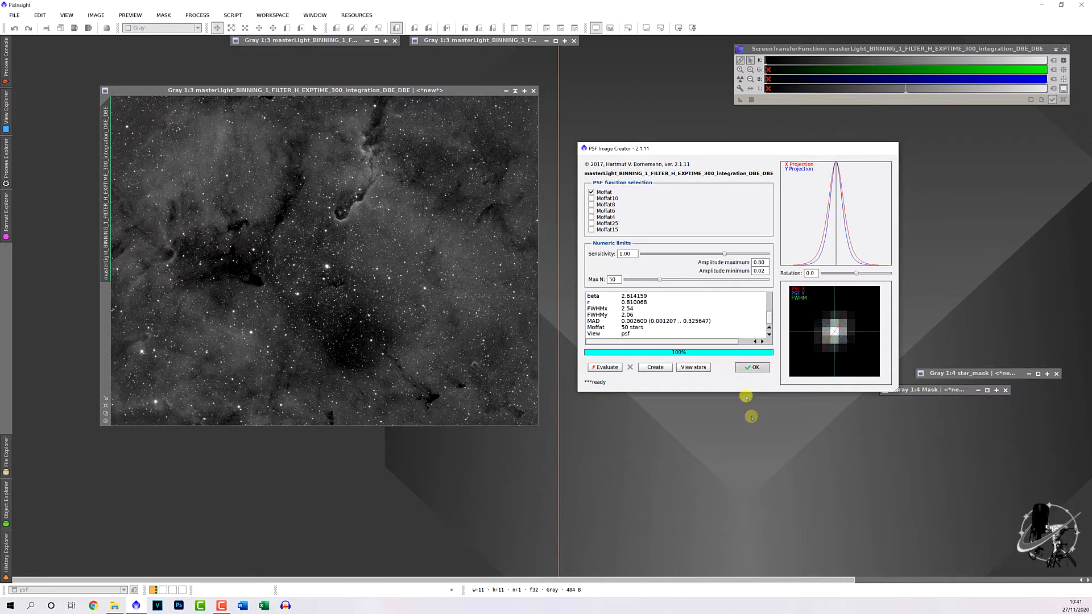
- Bring the new psf image beside the master, magnify it to 16:1, and park its collapsed window above the star mask
left_click_drag(771, 583, 973, 580)
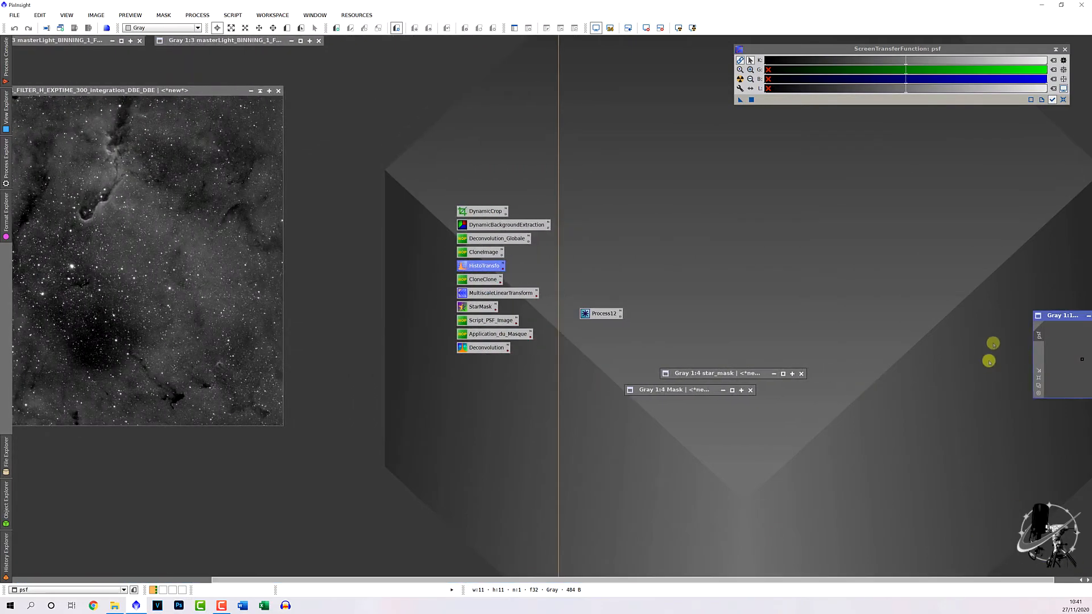
left_click_drag(1060, 312, 377, 96)
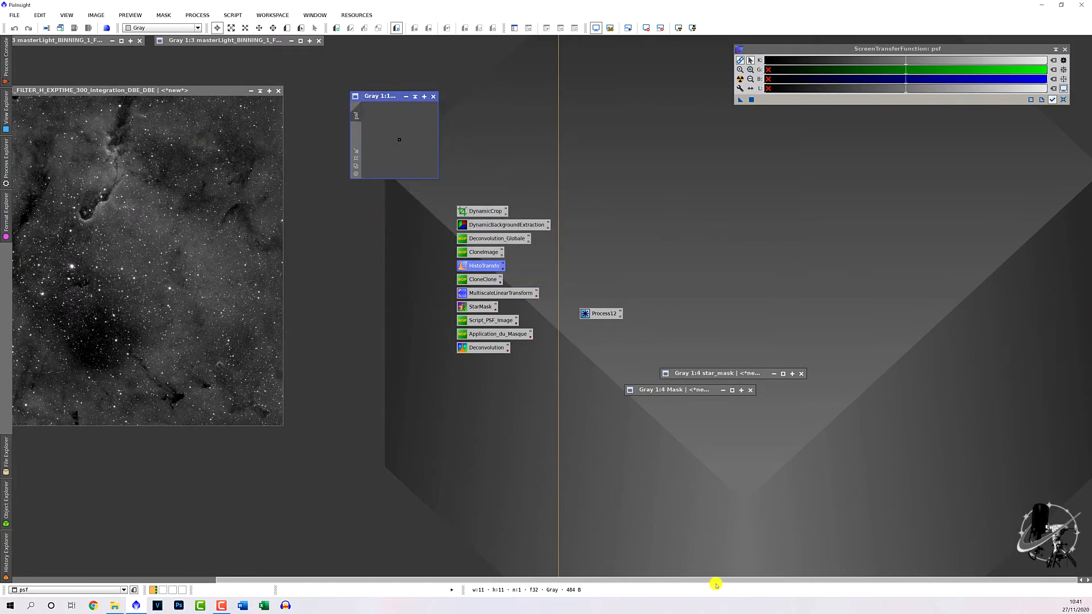
left_click_drag(714, 581, 556, 575)
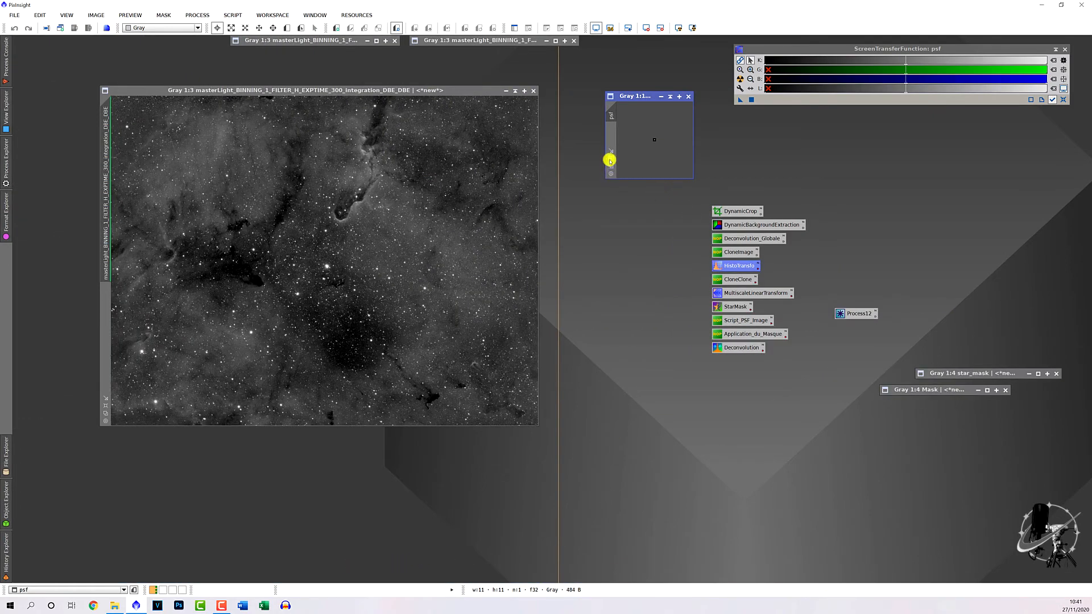
scroll(663, 155, "up", 1)
scroll(664, 156, "up", 10)
scroll(675, 163, "down", 2)
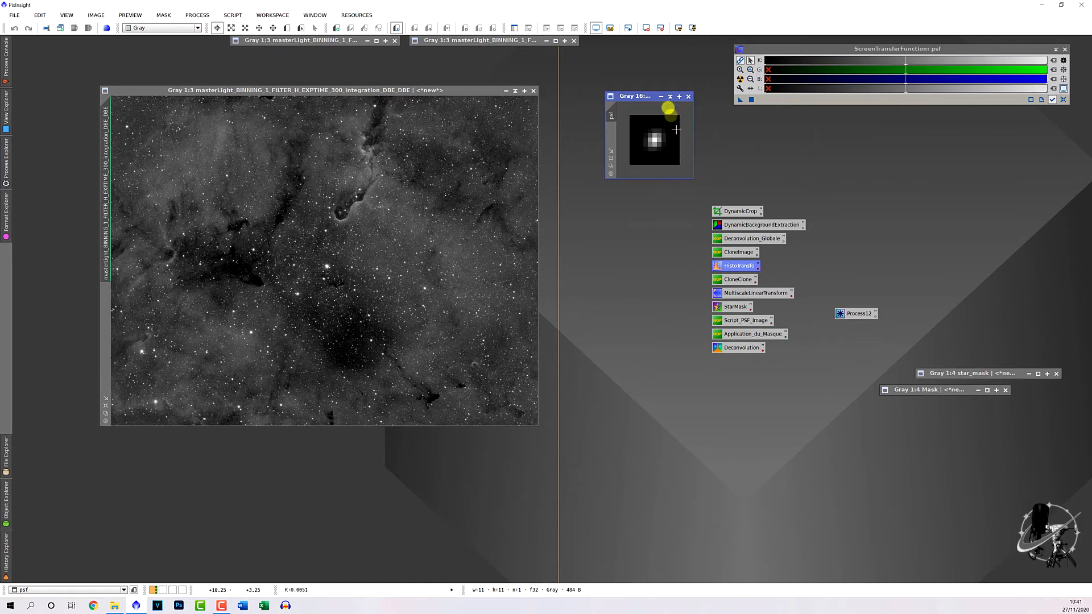
left_click(670, 97)
left_click_drag(615, 134, 920, 351)
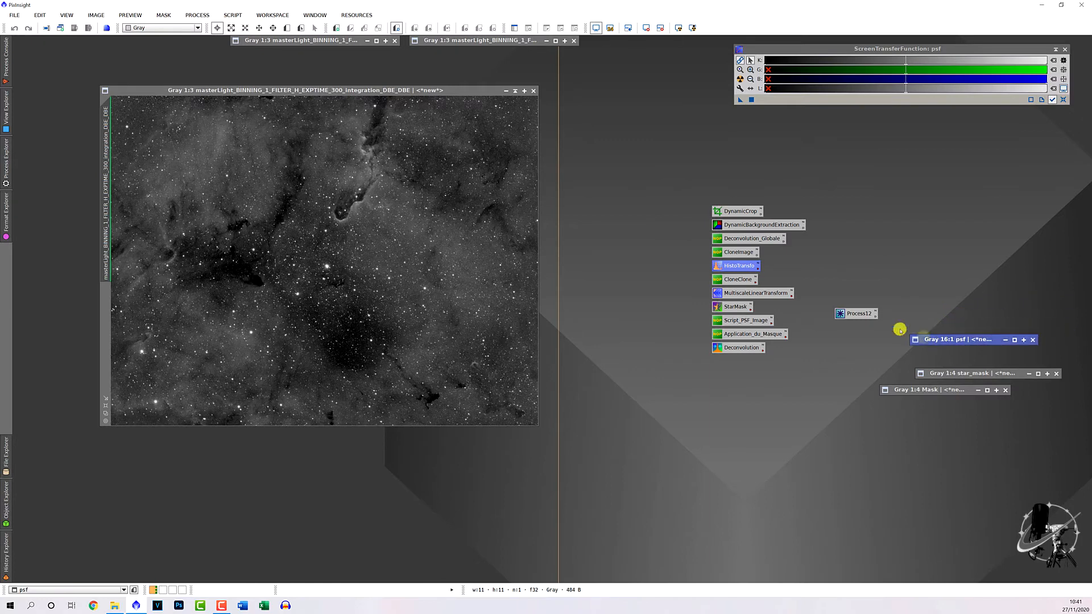
- Apply the Mask image as the mask of the H-filter master and collapse the Mask window again
left_click(944, 390)
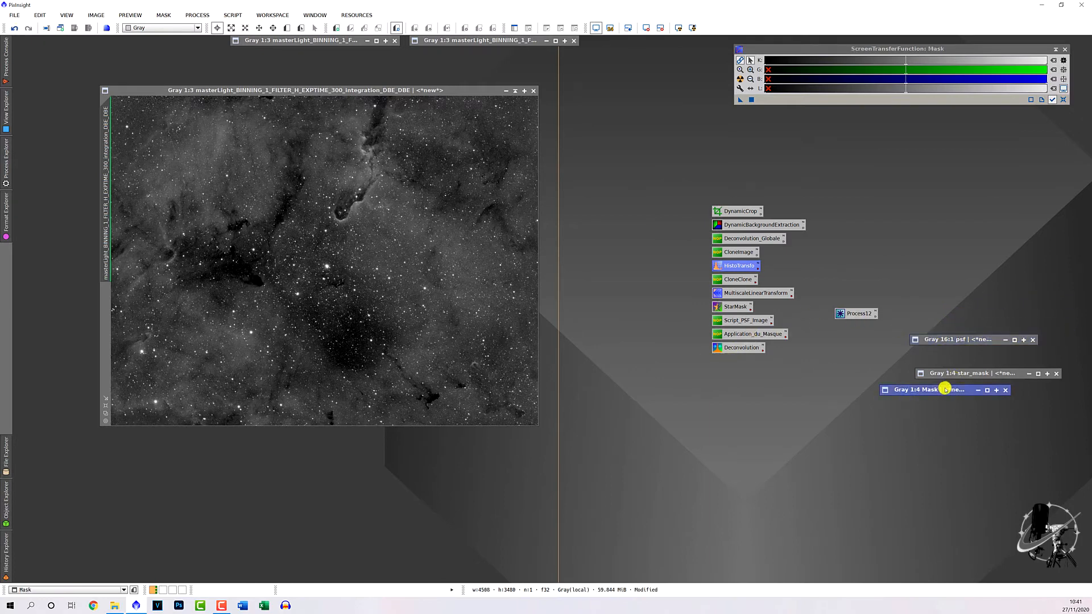
double_click(945, 389)
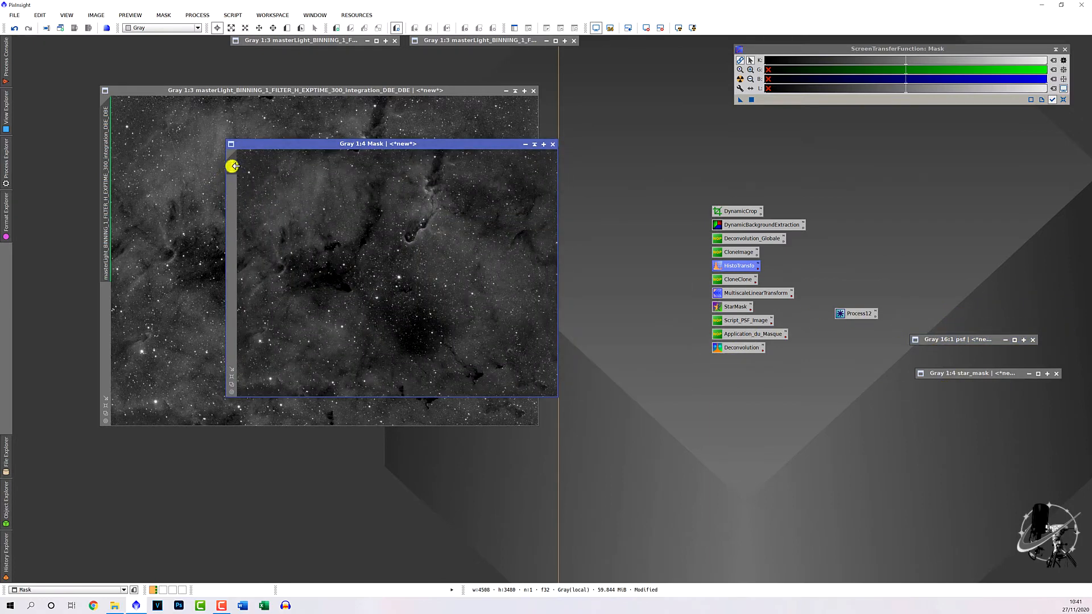
left_click_drag(120, 291, 106, 310)
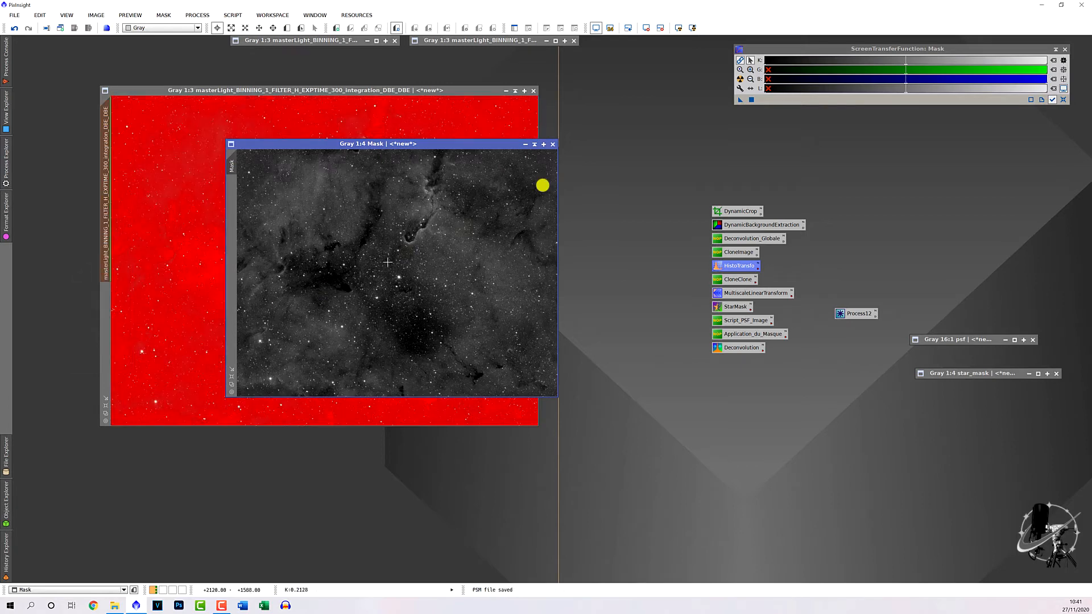
left_click(526, 145)
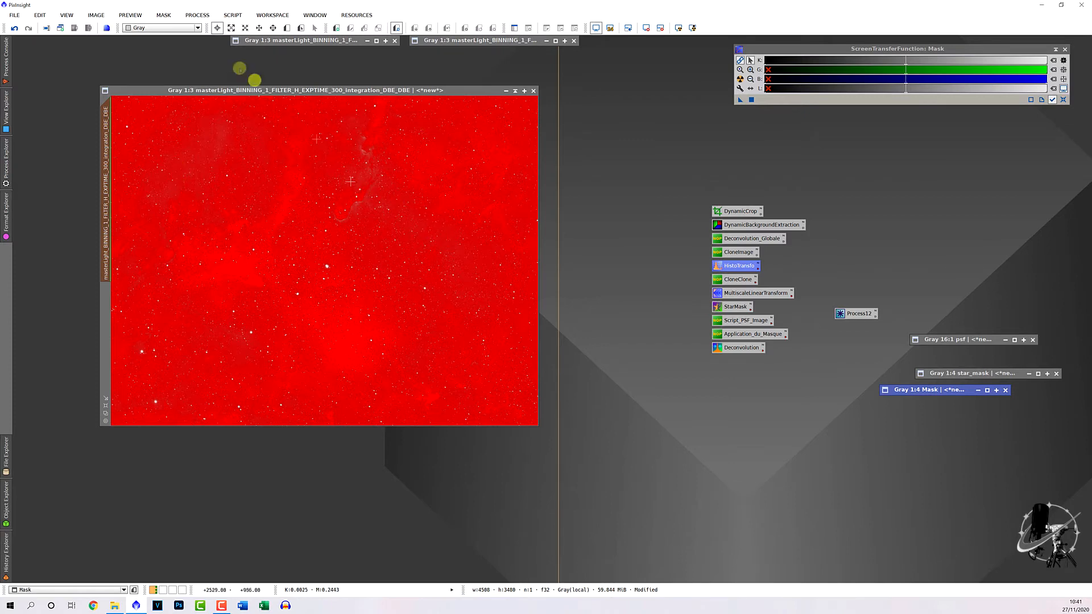
- Hide the red mask overlay on the H-filter master while keeping the mask active
left_click(189, 14)
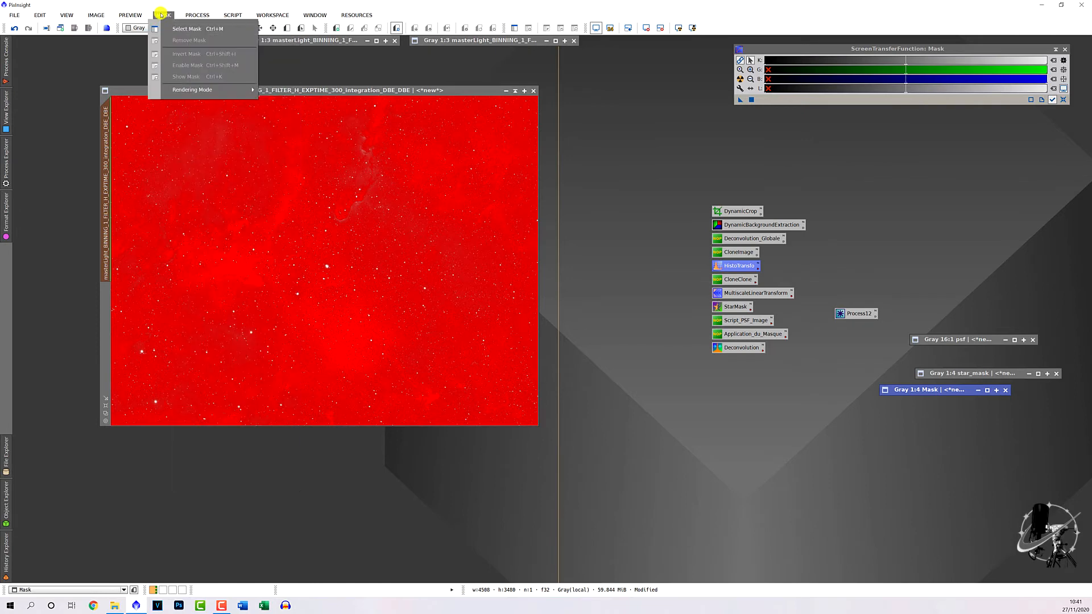
left_click(212, 142)
left_click(164, 16)
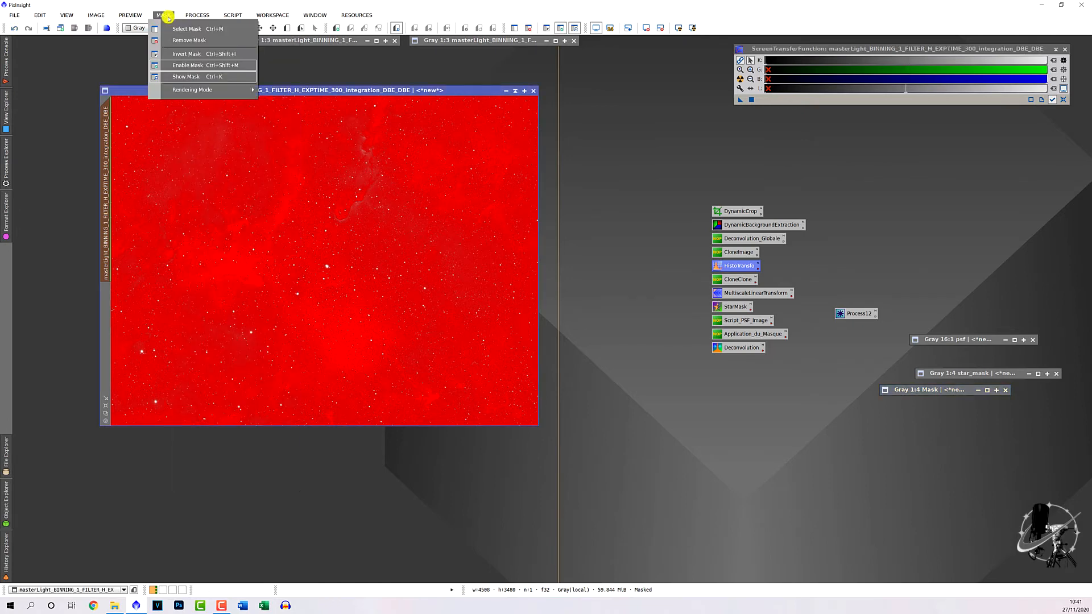
left_click(186, 76)
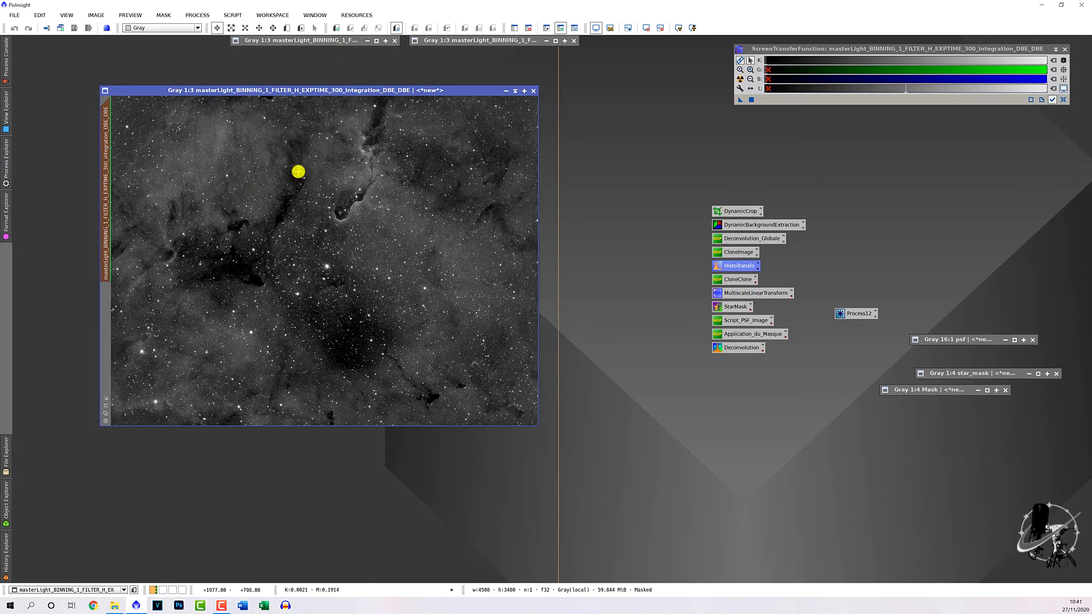
- Open the saved Deconvolution process and place its window beside the H-filter master
left_click(209, 18)
mouse_move(228, 28)
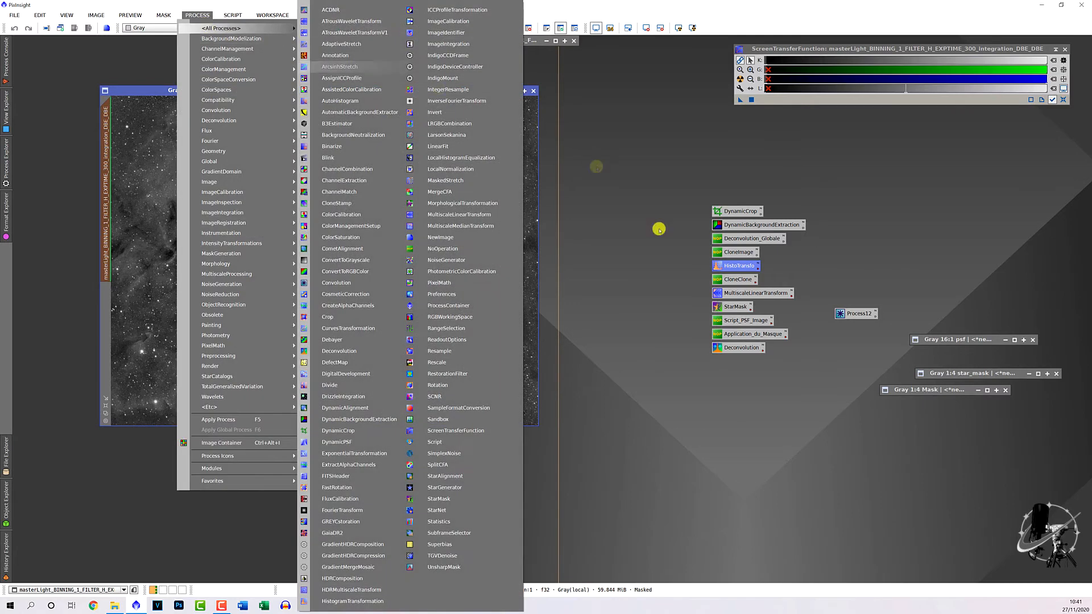
left_click(753, 402)
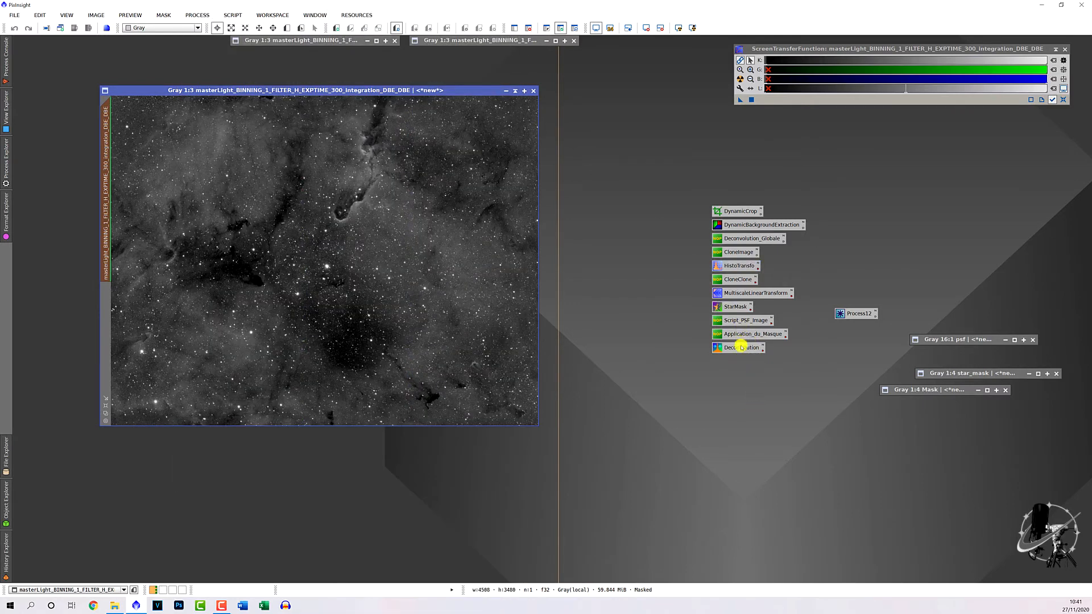
double_click(741, 347)
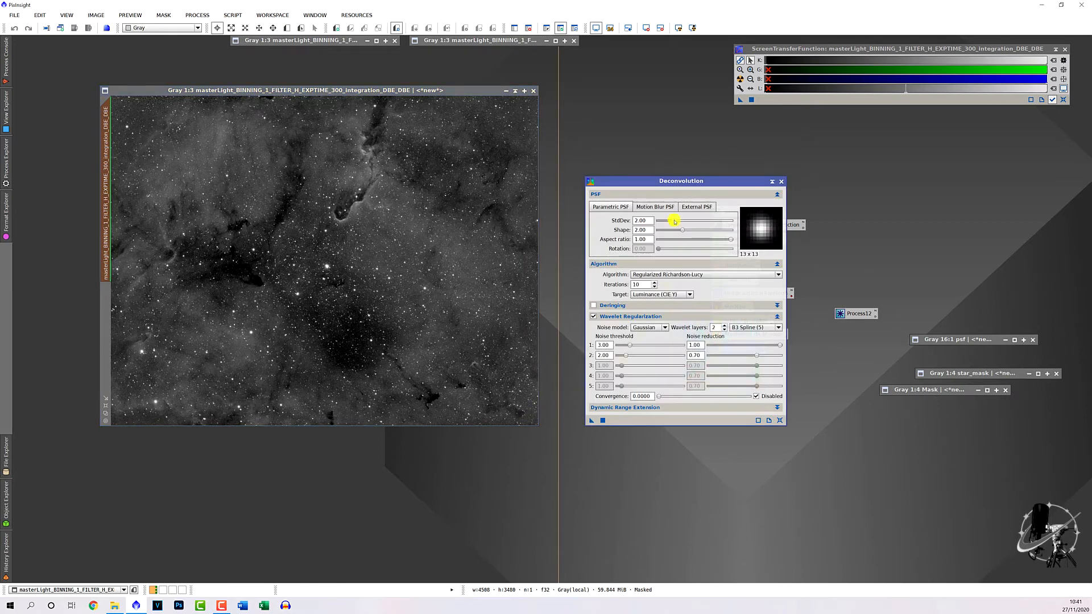
left_click_drag(668, 180, 646, 144)
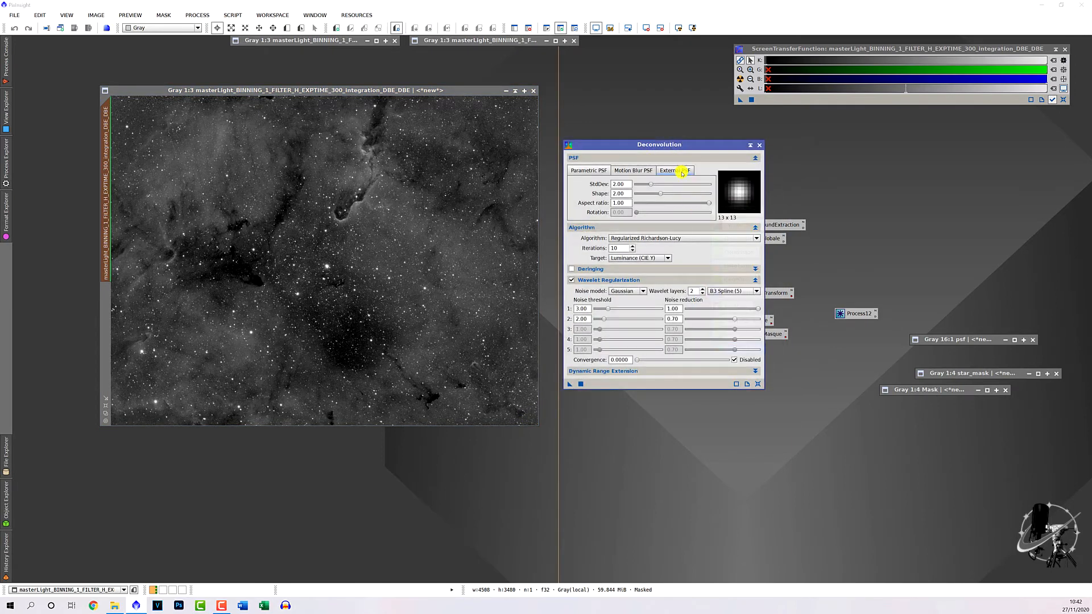
- Set Deconvolution to use an external PSF and choose the psf view for it
left_click(682, 173)
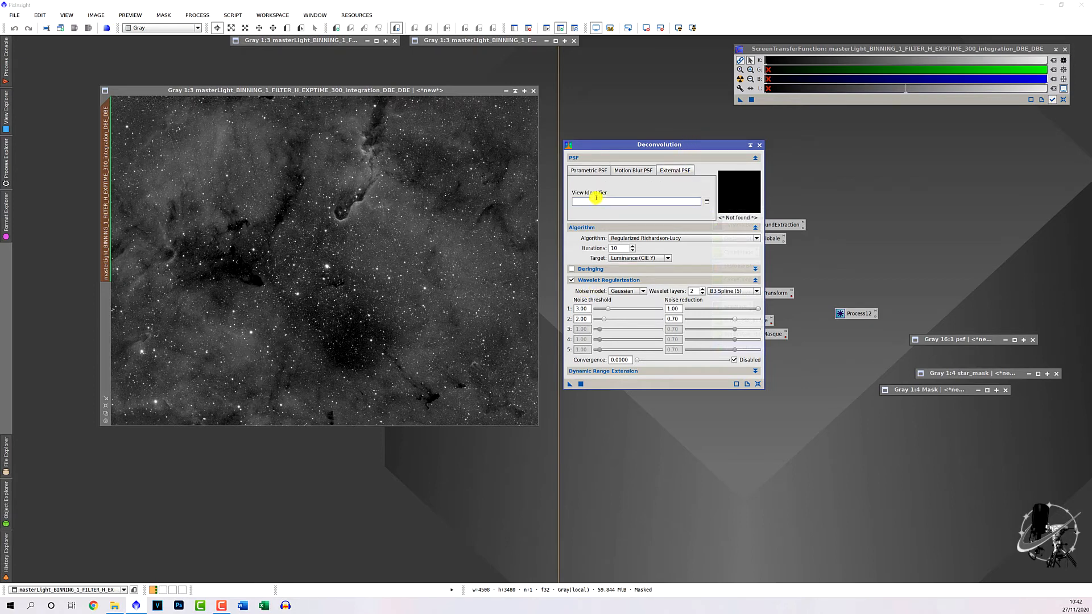
left_click(711, 202)
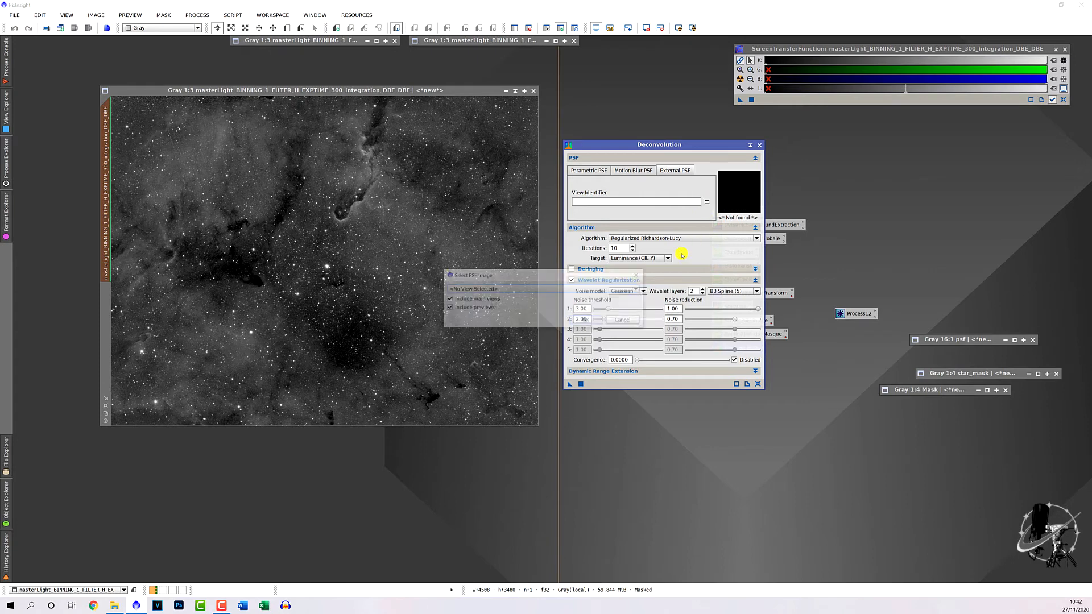
left_click(532, 288)
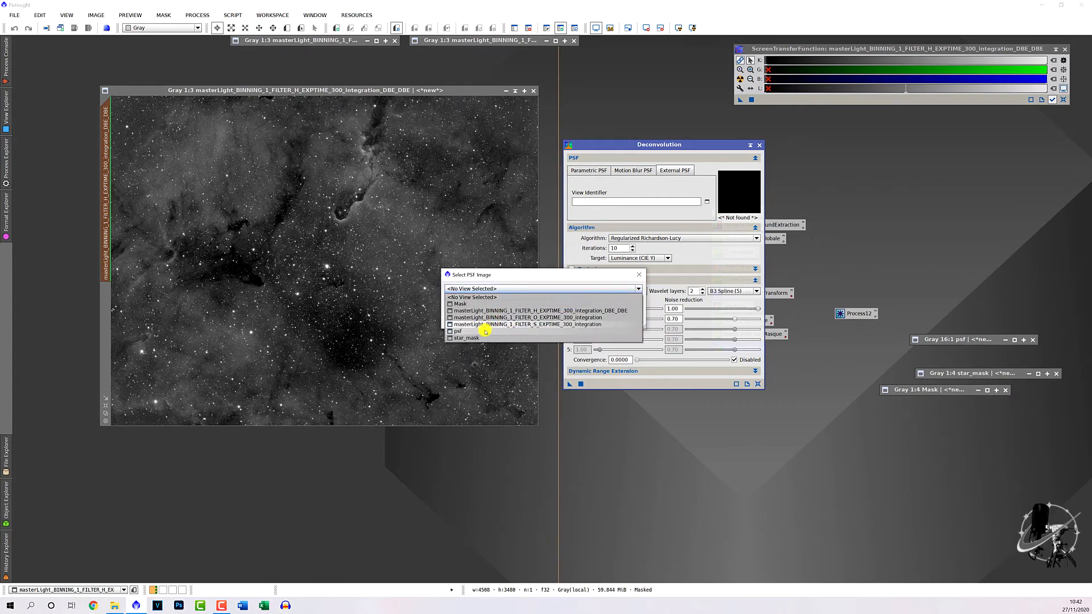
left_click(484, 332)
left_click(585, 317)
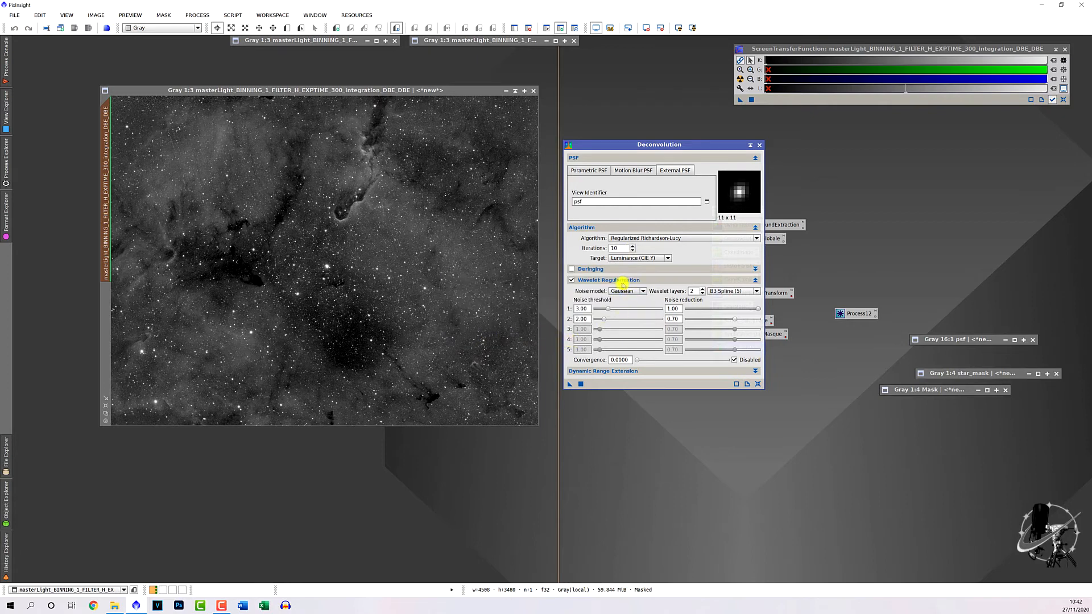
- Enable deringing and local deringing in Deconvolution, with star_mask as the local support image
left_click(571, 269)
left_click(595, 269)
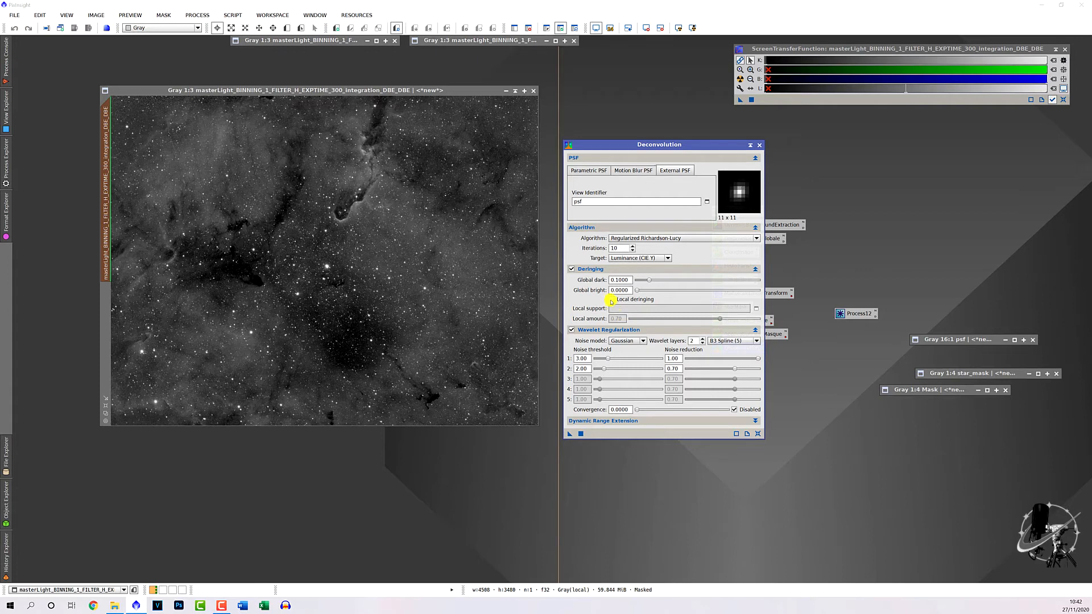
left_click(612, 299)
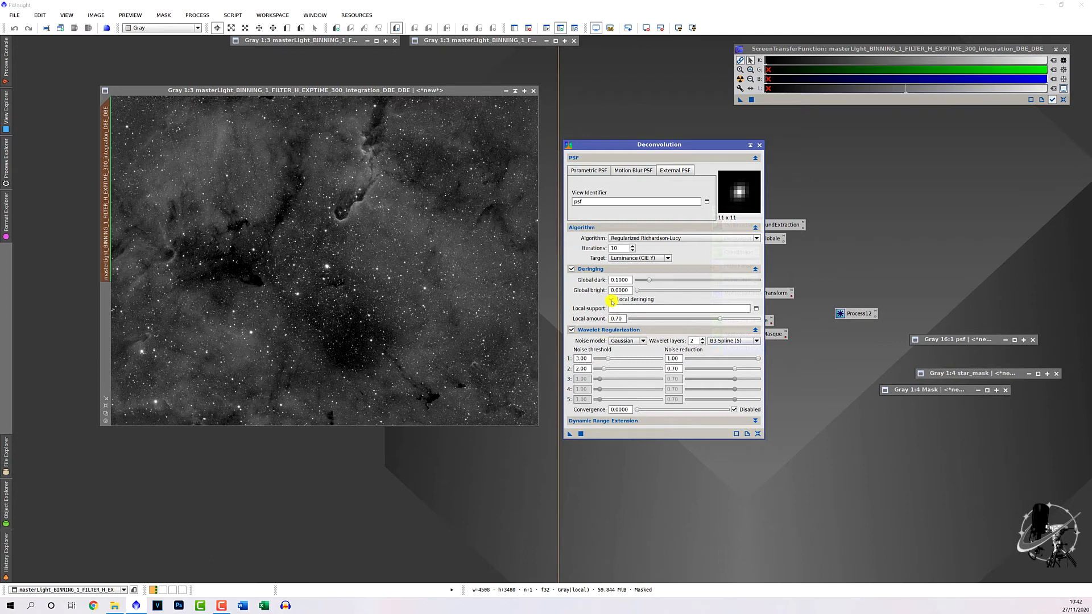
left_click(754, 309)
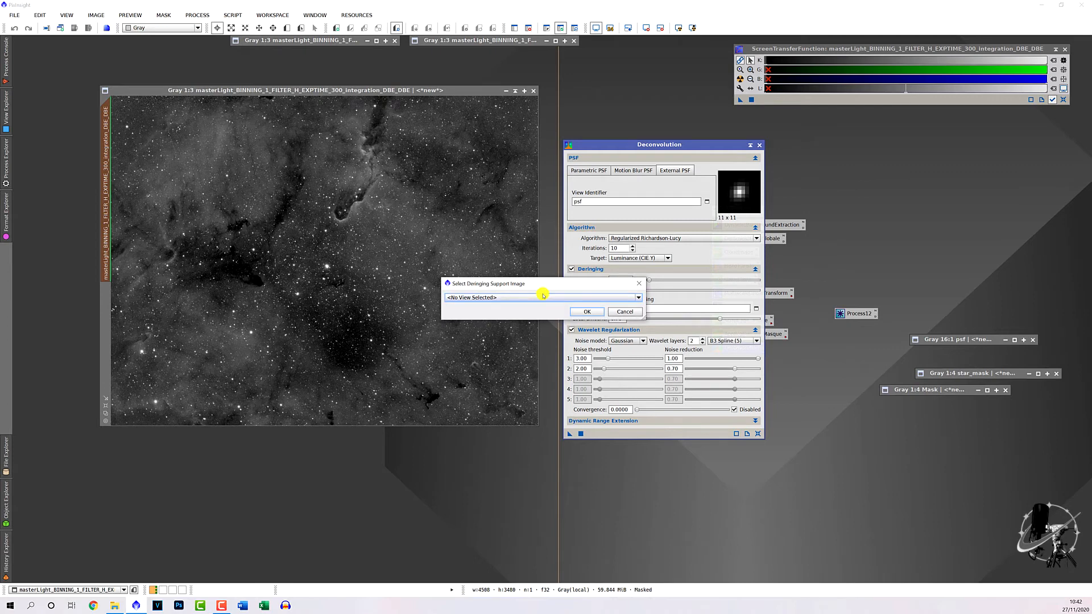
left_click(542, 296)
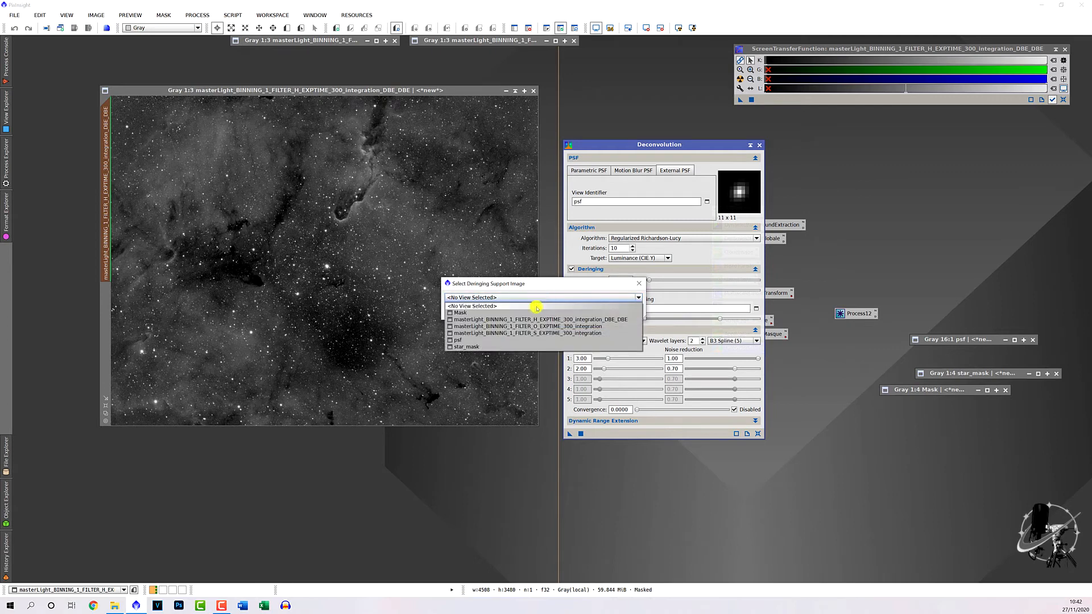
left_click(489, 347)
left_click(586, 312)
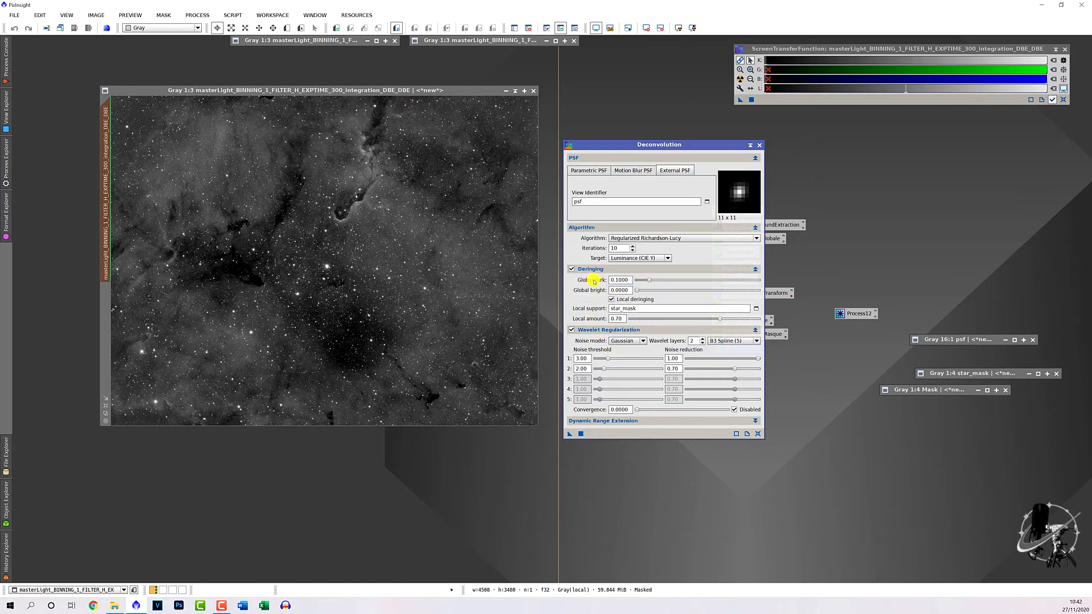
- Set the deringing Global dark value to 0.0100 and the number of iterations to 25
left_click_drag(626, 280, 594, 278)
left_click_drag(624, 248, 591, 251)
- Create a preview of about 921 × 1281 px around the dark pillar tip in the H-filter master and display it
left_click(286, 28)
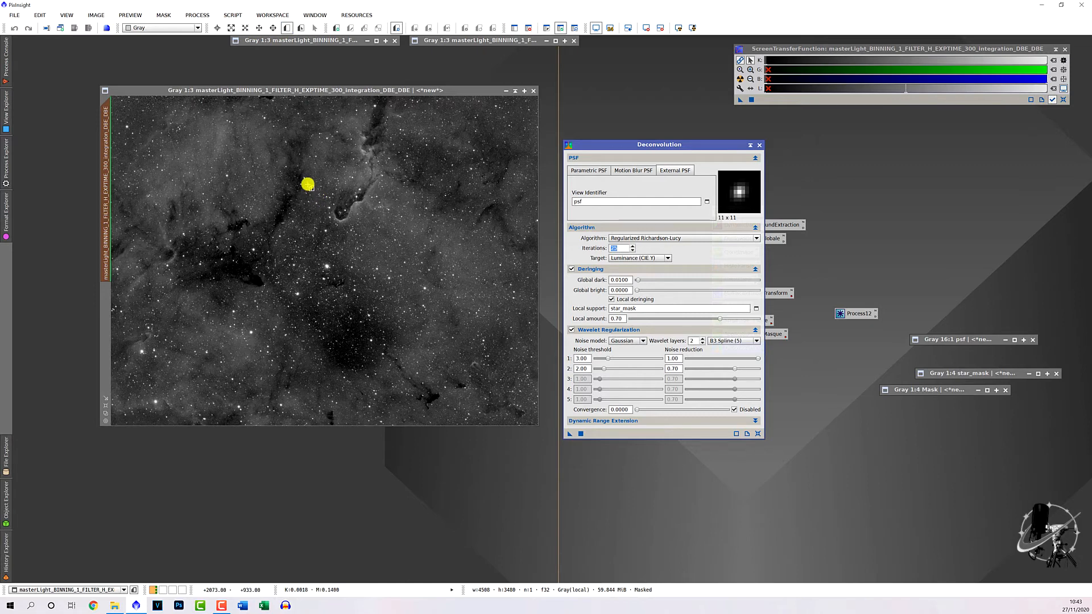
left_click_drag(302, 170, 389, 291)
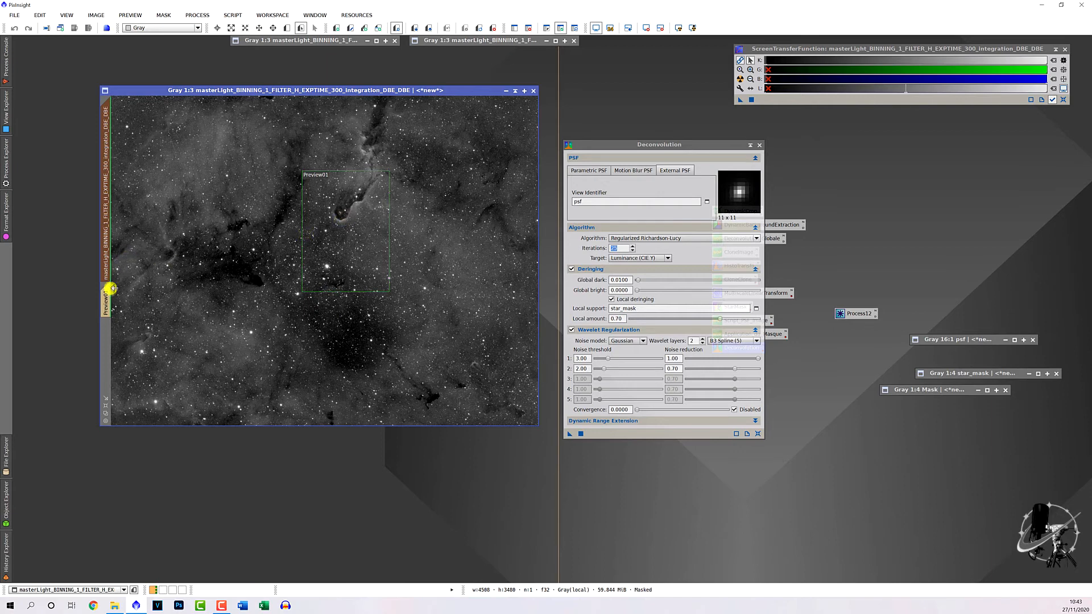
mouse_move(111, 301)
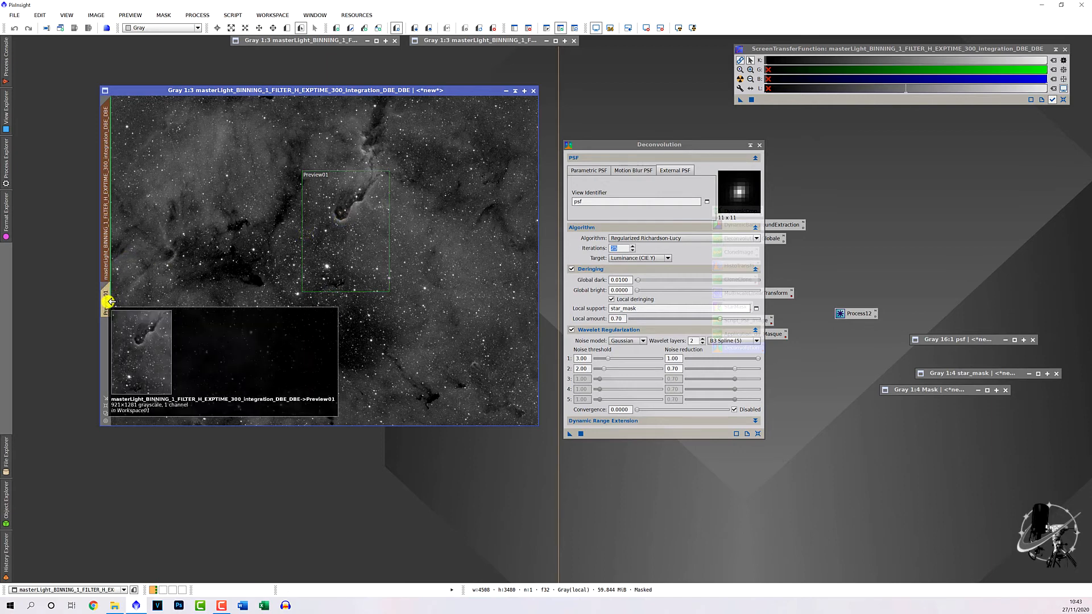
left_click(111, 301)
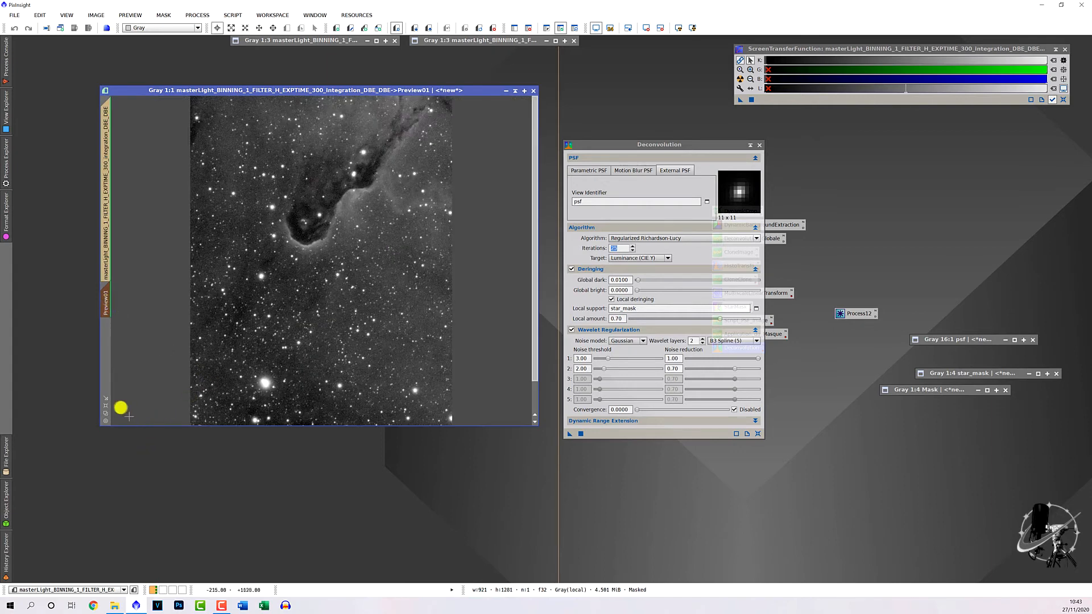
- Fit the window to the preview, move it nearer the Deconvolution window, and apply Deconvolution to the preview
left_click(107, 406)
left_click_drag(280, 89, 404, 89)
left_click_drag(570, 433, 355, 321)
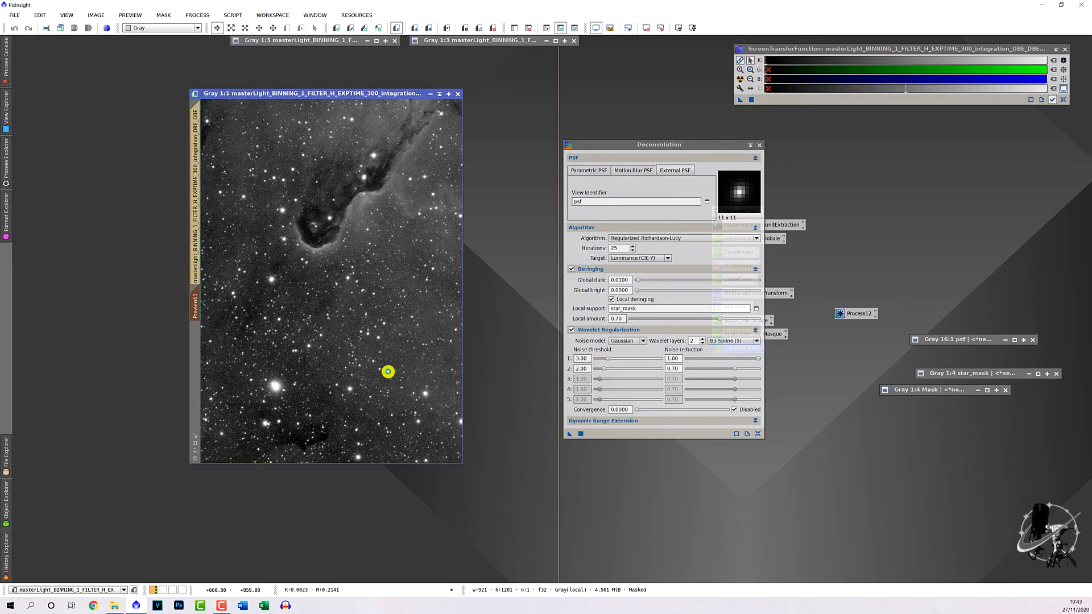
- Examine the stars and the pillar's bright edge in the preview at magnifications up to 8:1 to judge the deconvolution
scroll(396, 352, "up", 2)
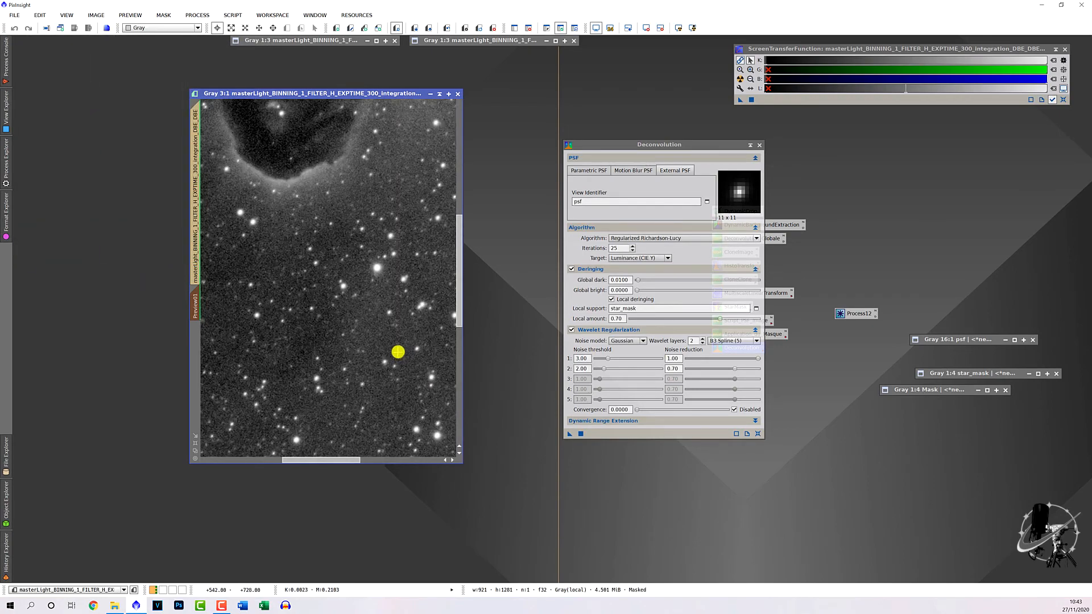
scroll(397, 352, "up", 1)
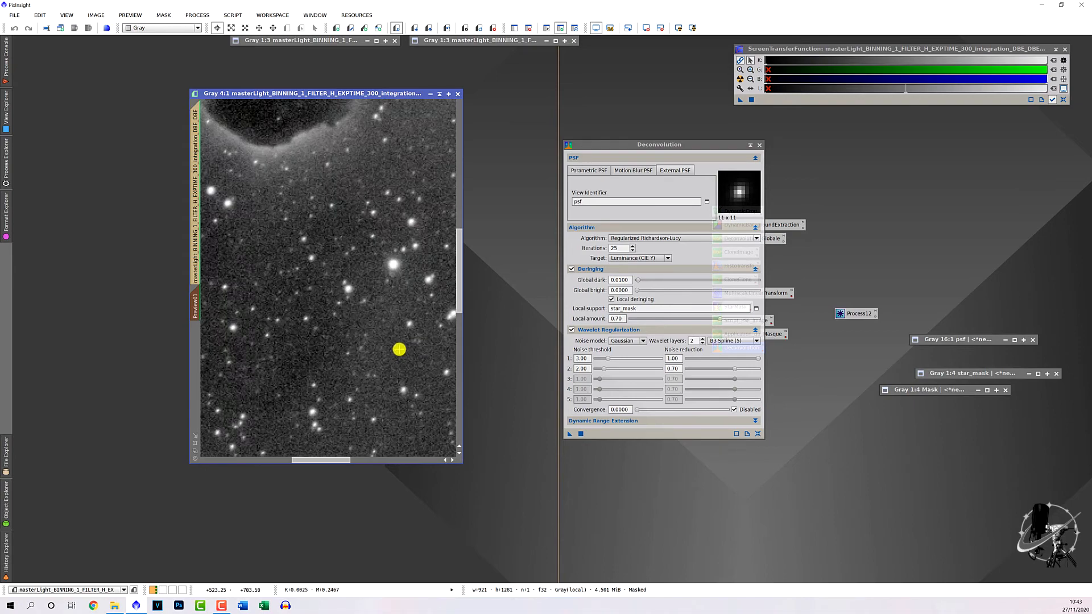
scroll(435, 291, "up", 2)
left_click_drag(460, 271, 453, 207)
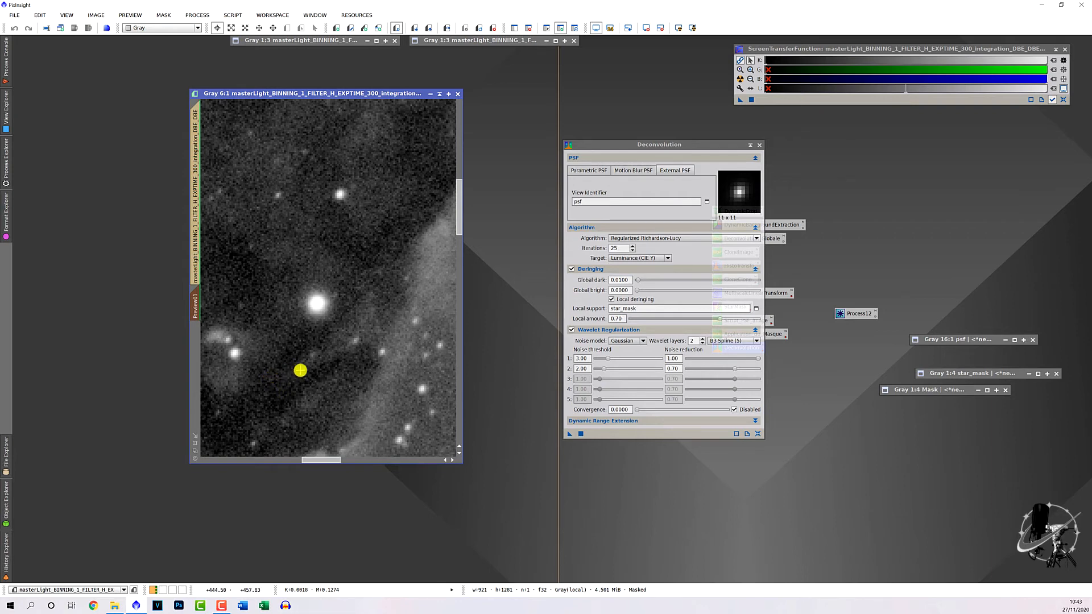
scroll(317, 366, "up", 2)
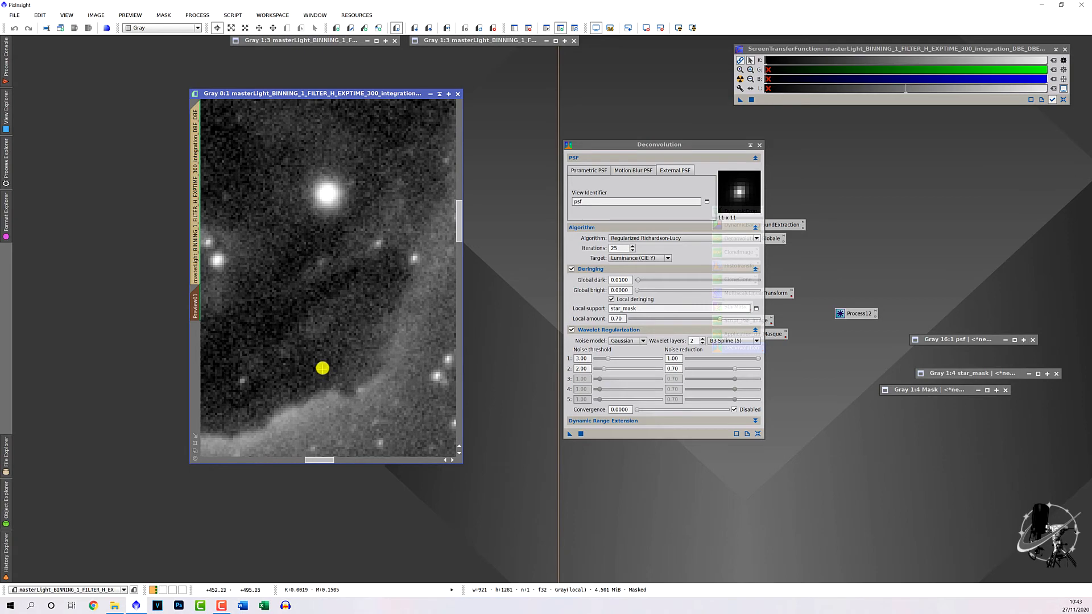
scroll(323, 369, "down", 3)
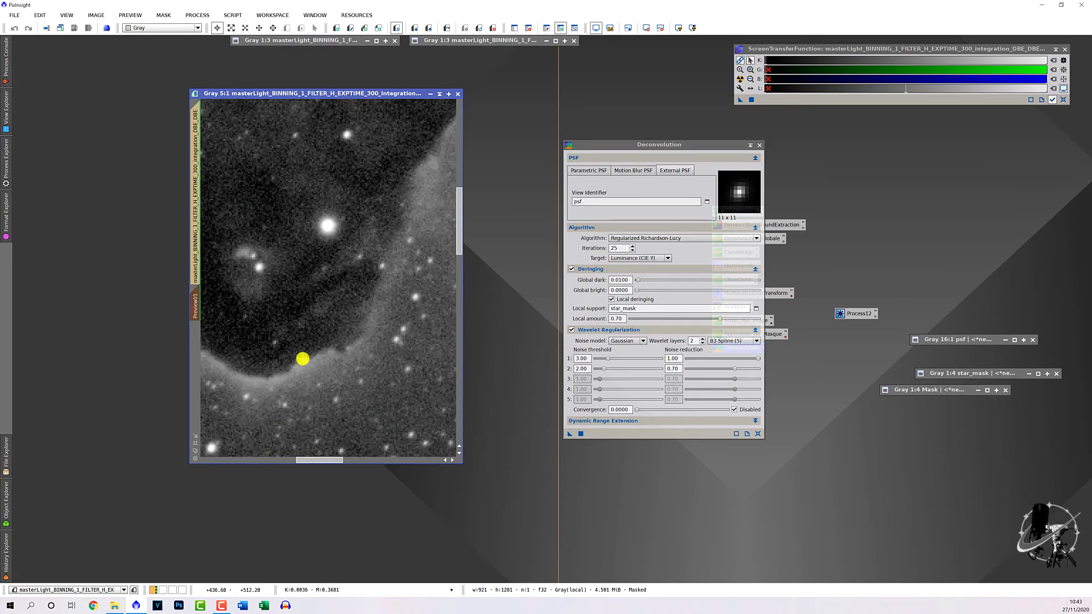
scroll(295, 353, "down", 3)
scroll(293, 354, "up", 2)
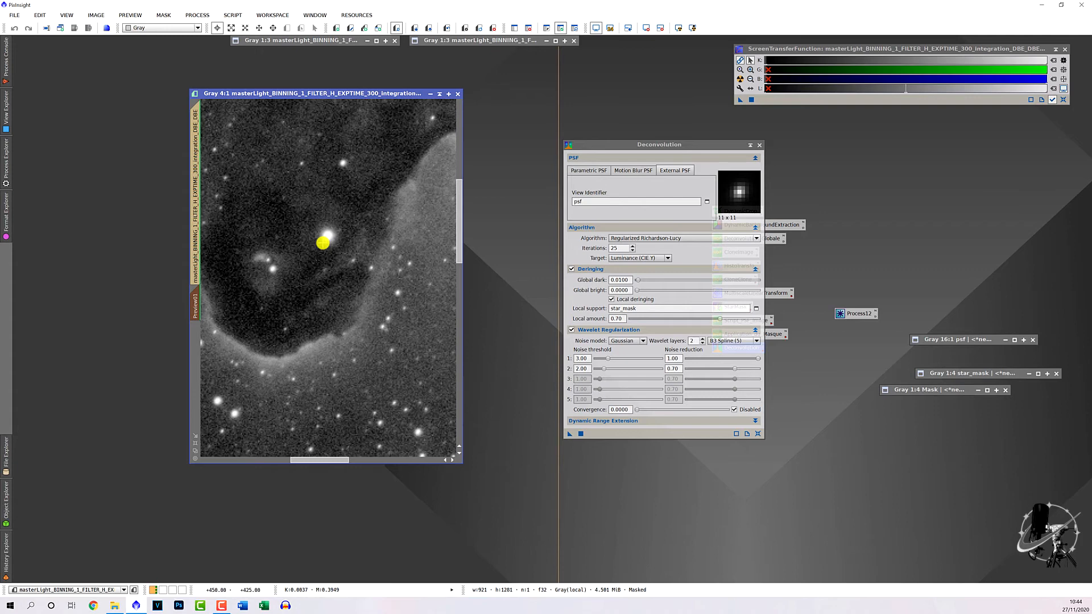
scroll(341, 233, "down", 2)
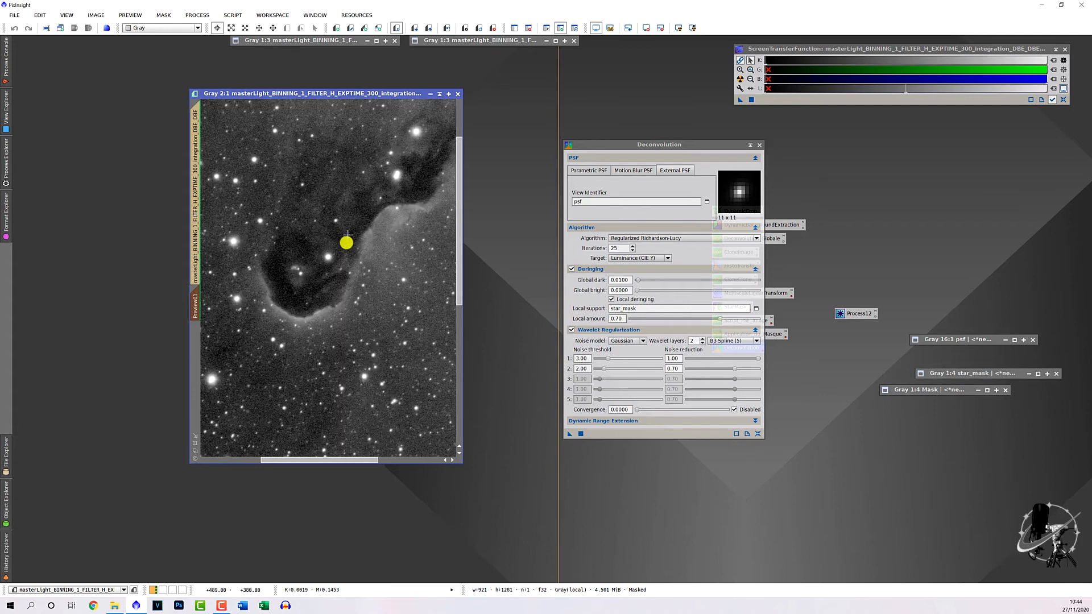
left_click_drag(458, 232, 453, 169)
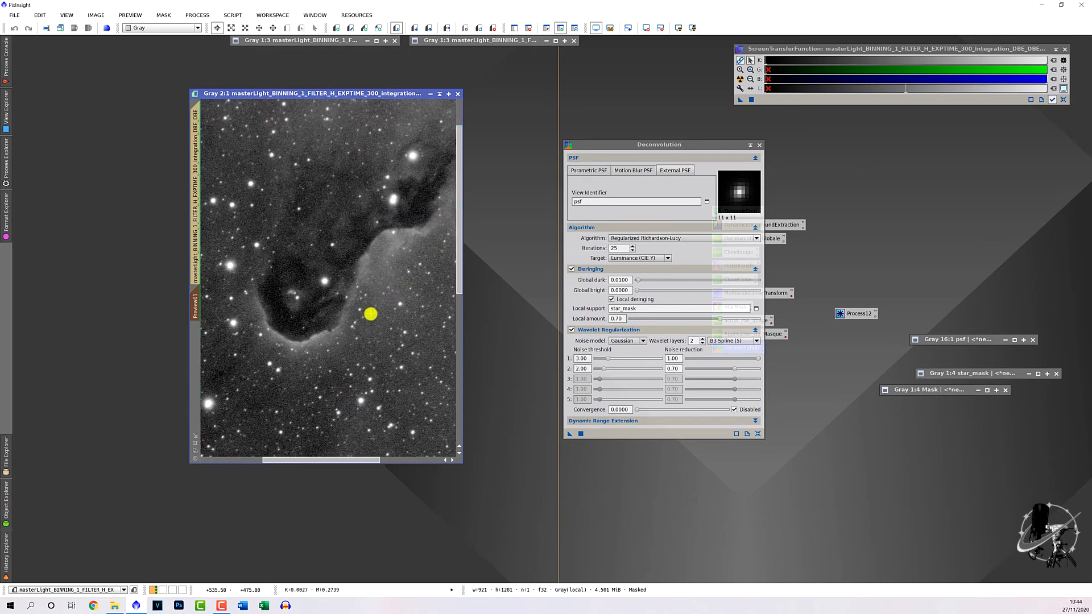
scroll(430, 235, "up", 1)
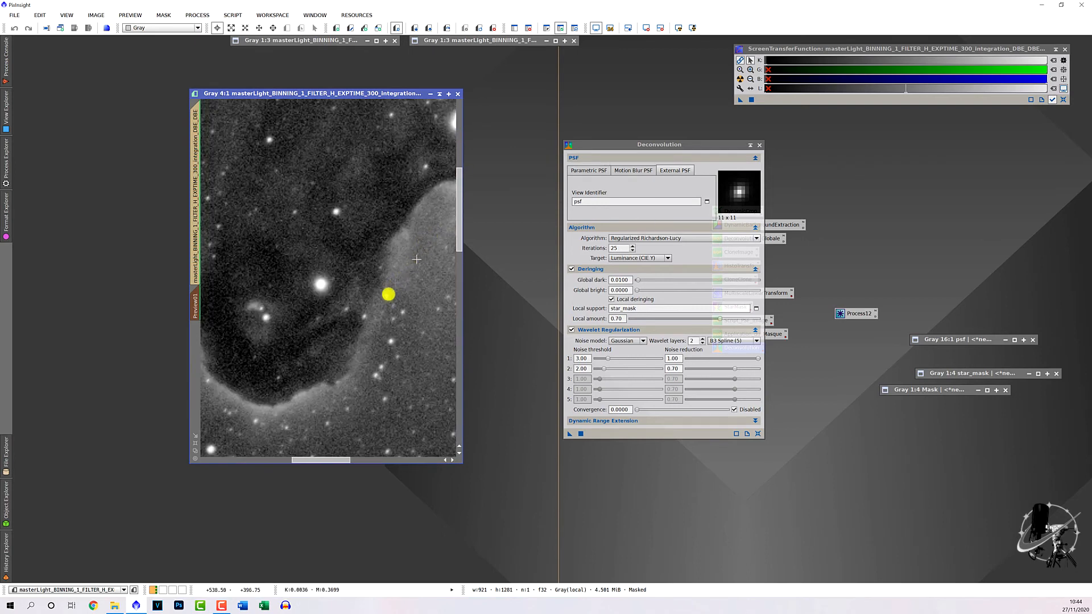
scroll(384, 301, "up", 2)
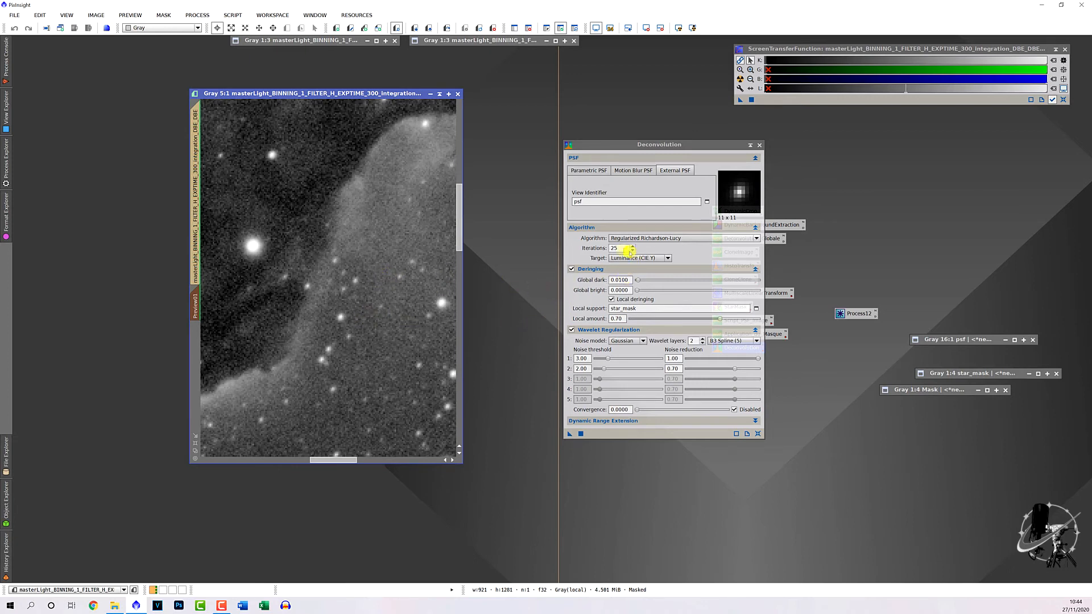
- Set the deringing Global dark value to 0.0500 and apply Deconvolution to the preview
double_click(625, 280)
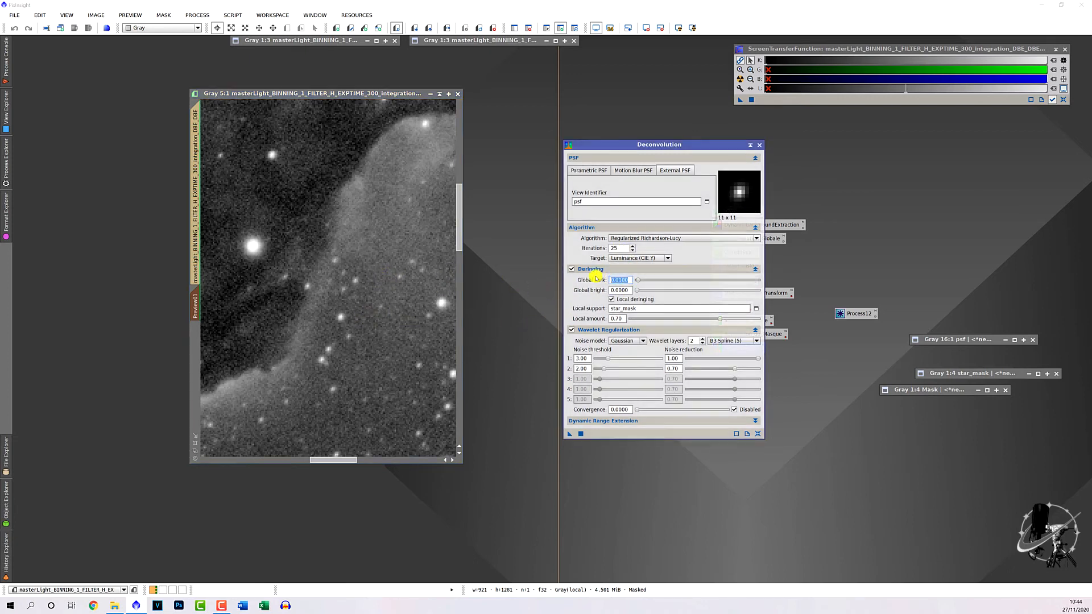
type("0.")
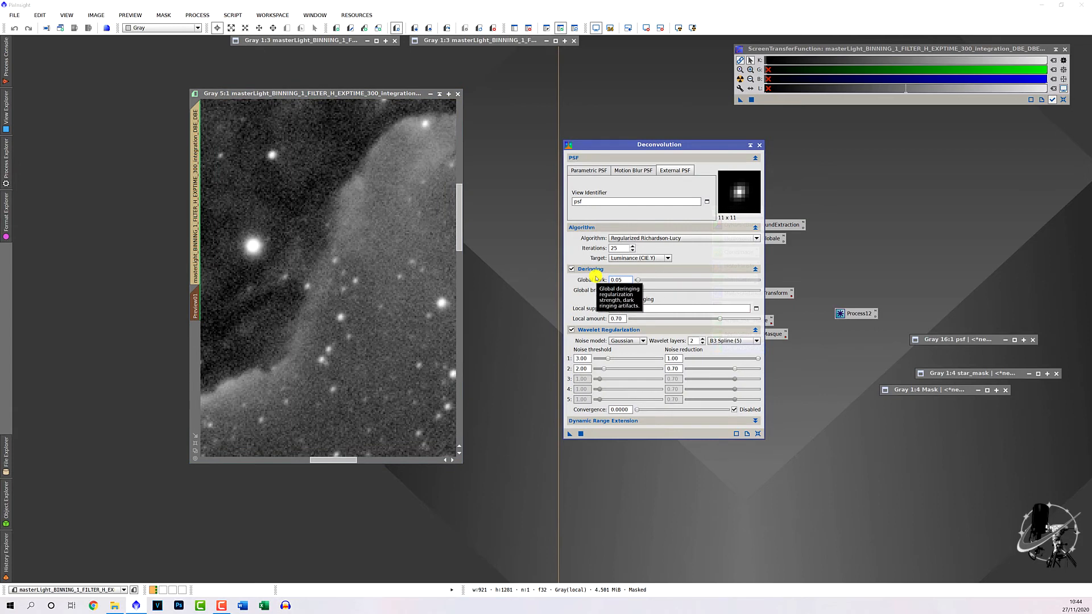
left_click_drag(570, 434, 290, 297)
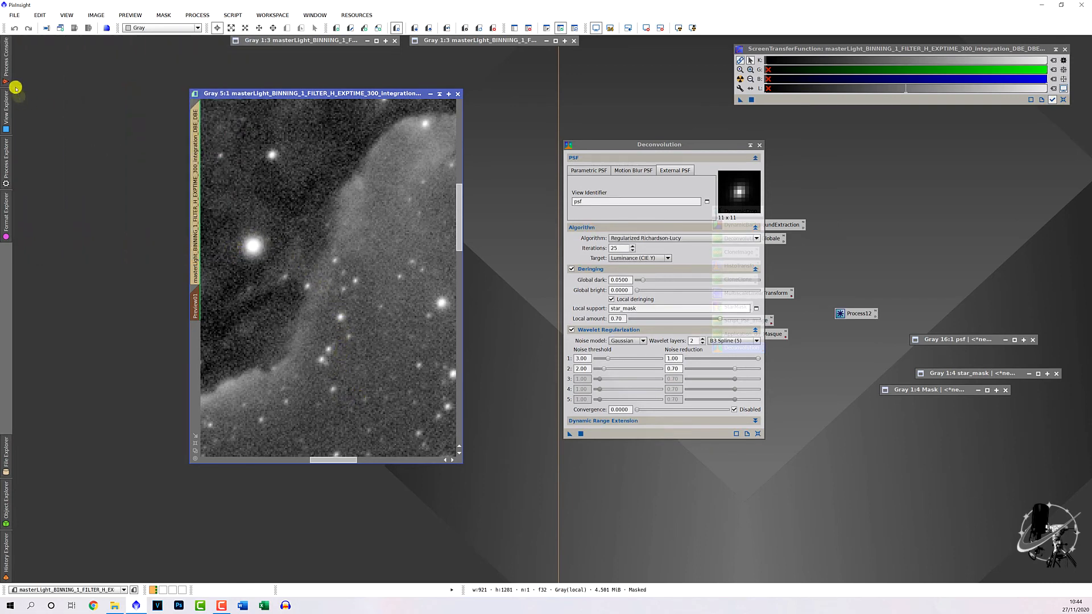
mouse_move(6, 67)
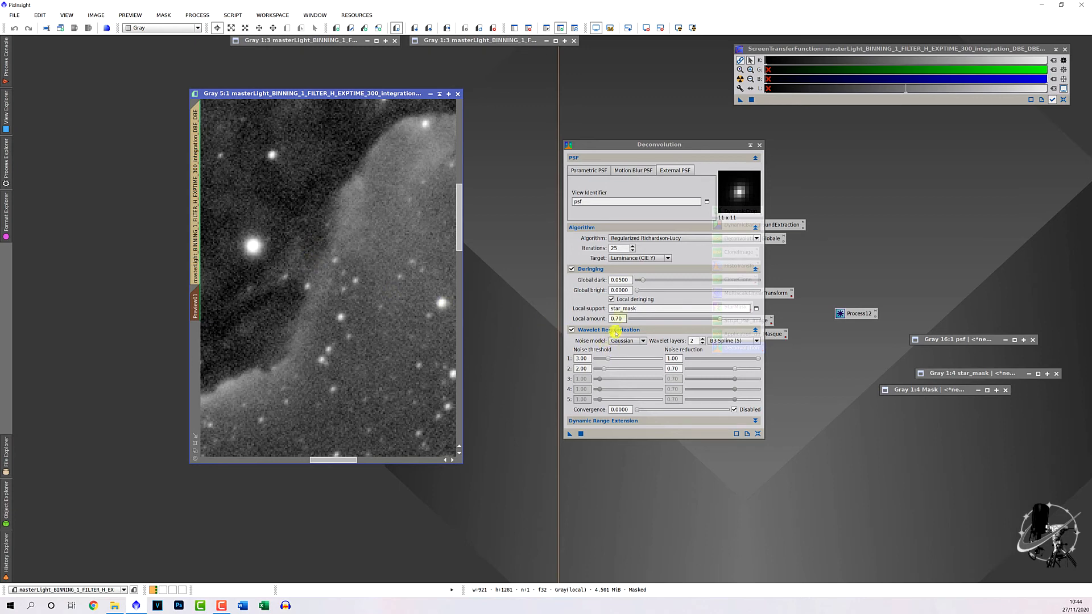
- Set Global dark to 0.0300, apply Deconvolution to the preview, and inspect its stars and pillar edges at several magnifications
double_click(625, 280)
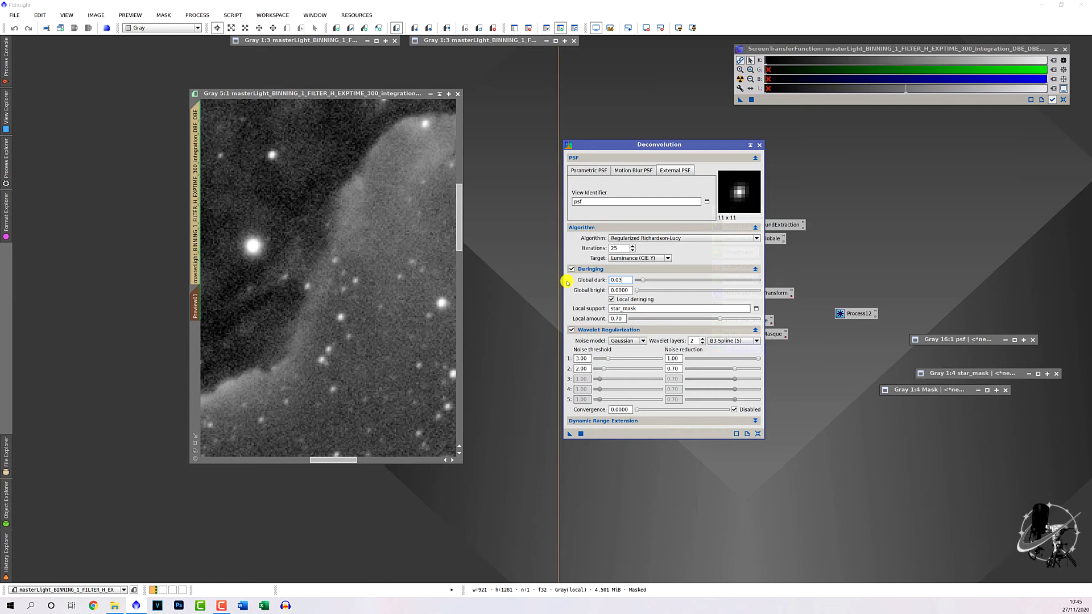
left_click_drag(569, 433, 359, 421)
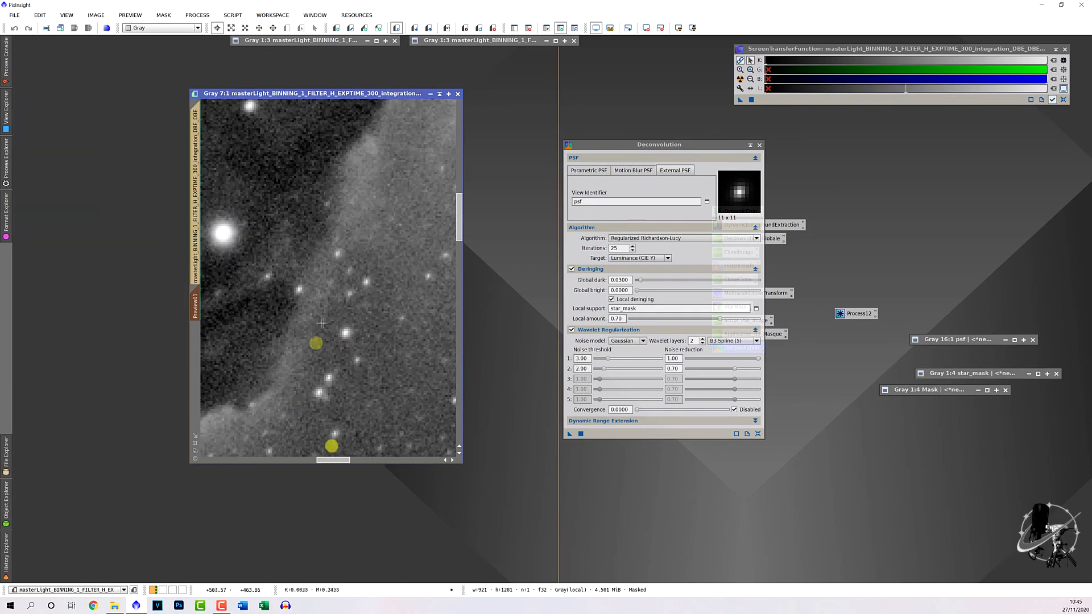
left_click_drag(346, 461, 309, 459)
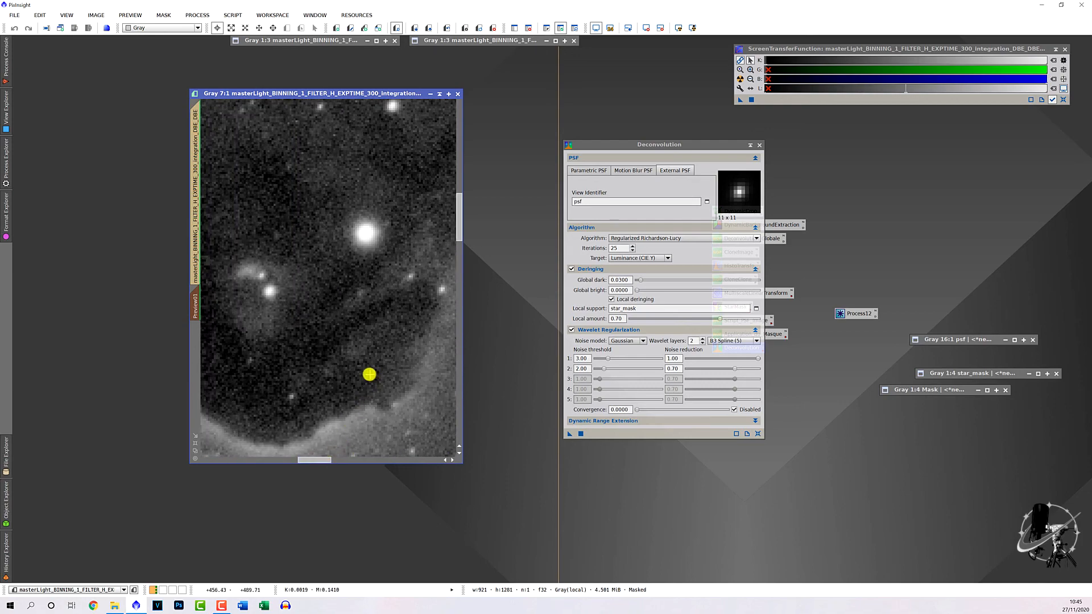
scroll(364, 374, "down", 4)
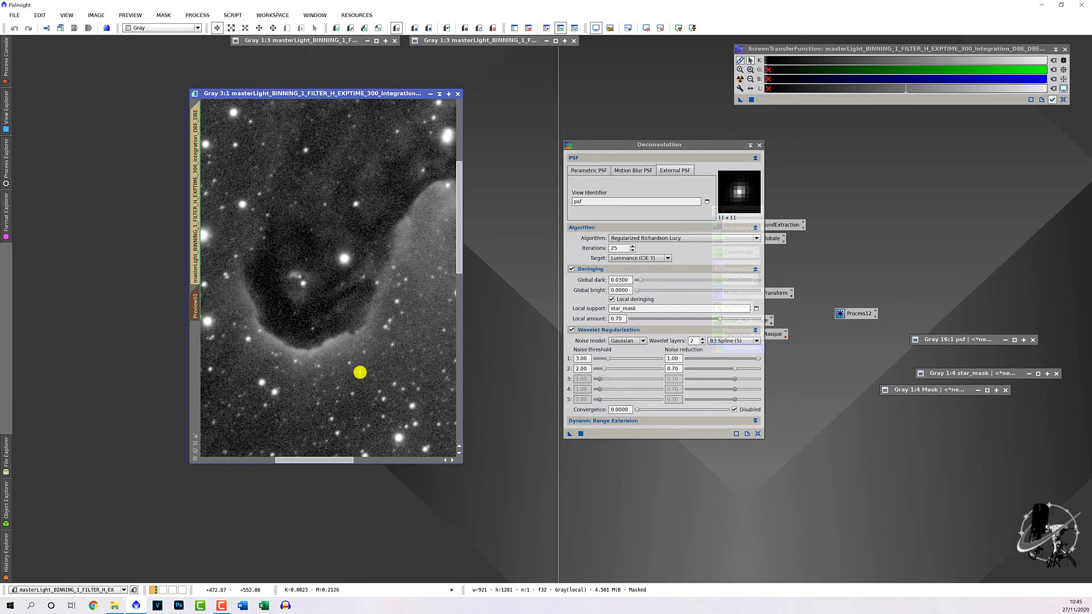
scroll(358, 371, "down", 2)
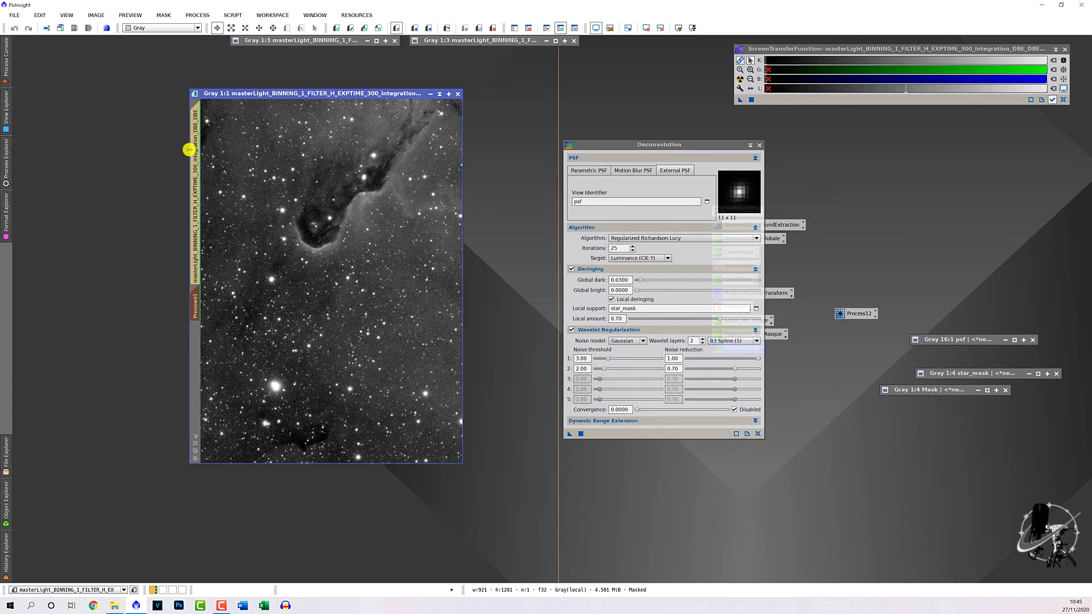
- Display the full H-filter master fitted to its window and apply Deconvolution to the whole image
scroll(188, 151, "down", 2)
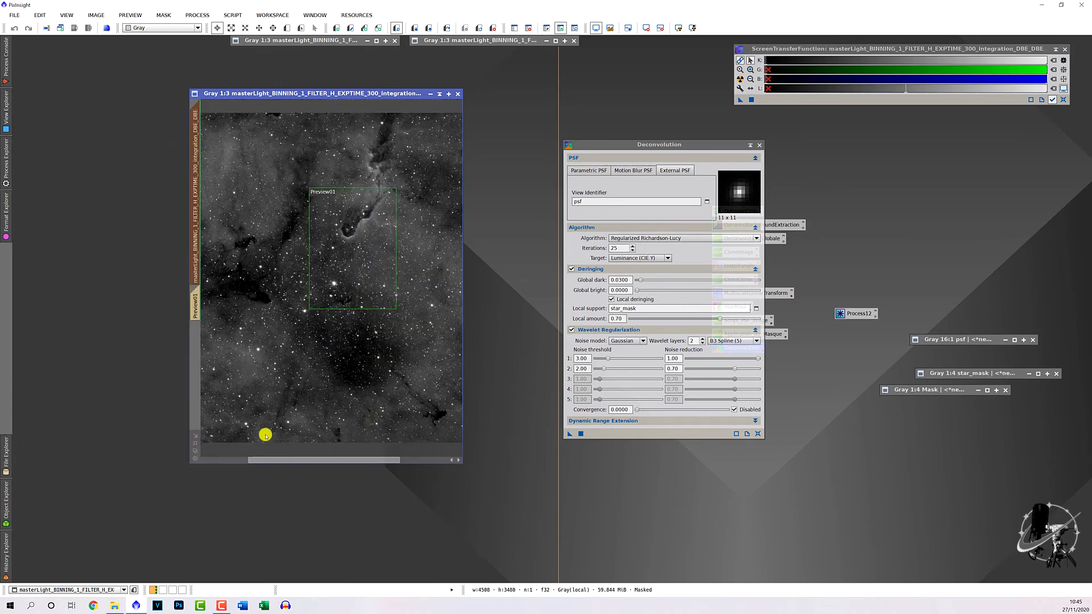
left_click(197, 436)
left_click_drag(417, 346, 418, 347)
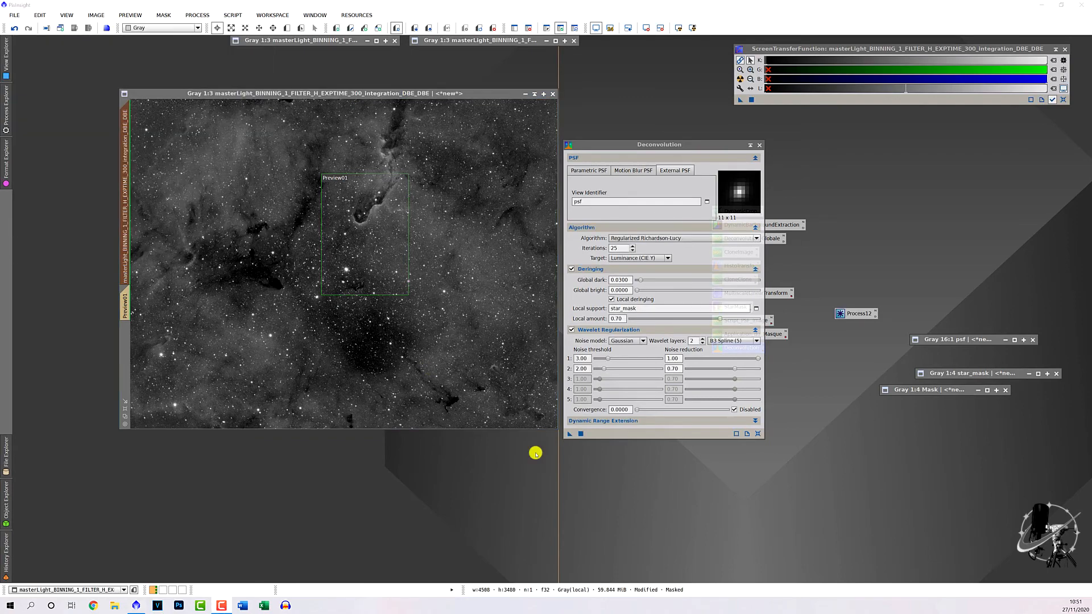
left_click(127, 406)
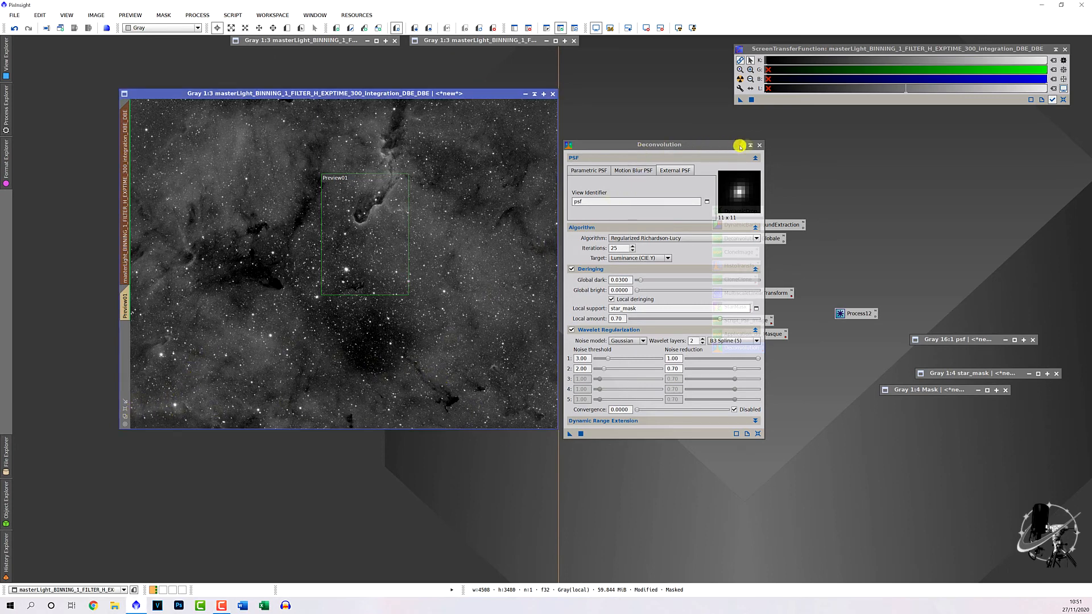
- Close the psf, star_mask and Mask images without saving them, and close the Deconvolution window
left_click(1029, 341)
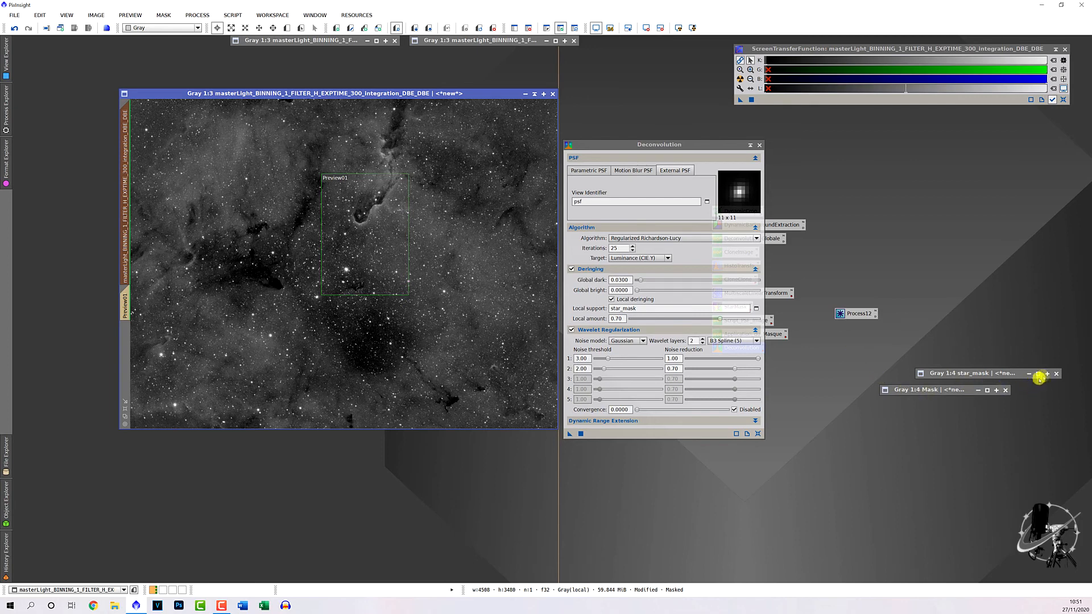
left_click(1056, 373)
left_click(524, 322)
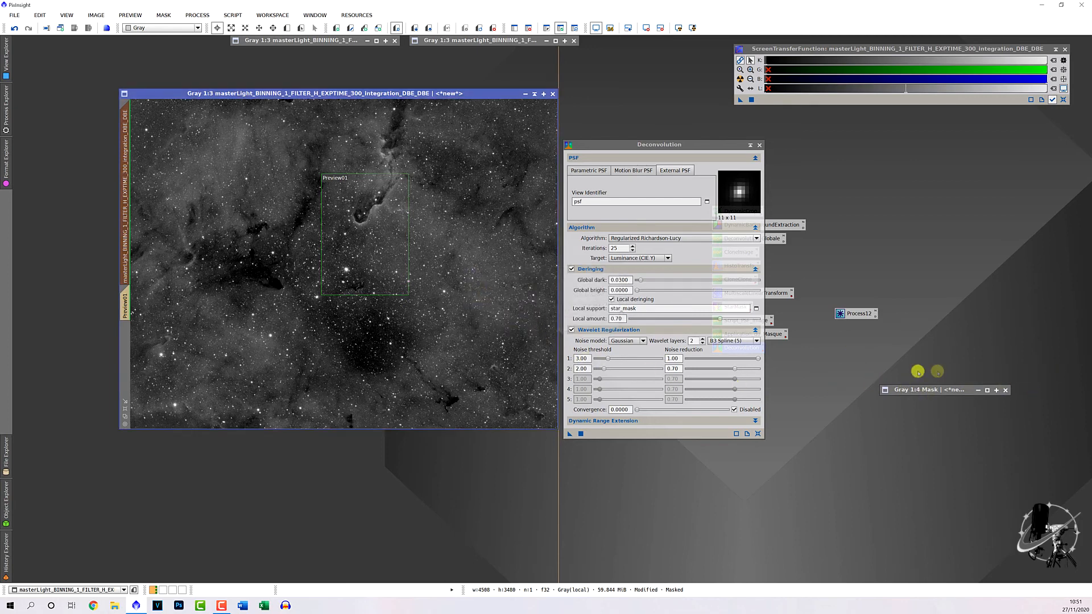
left_click(1005, 390)
left_click(524, 322)
left_click(532, 322)
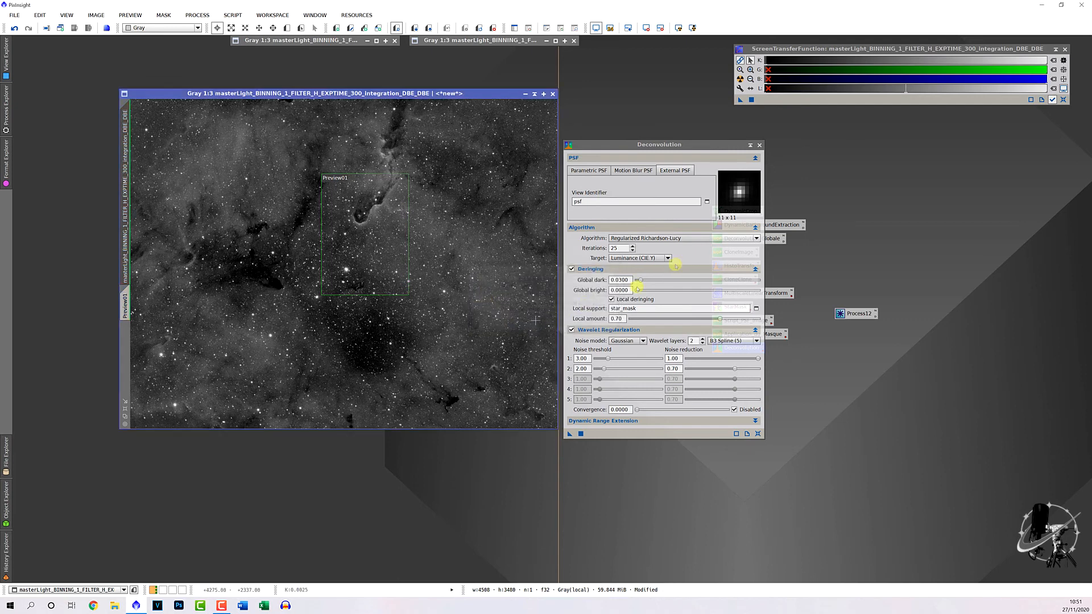
left_click(760, 145)
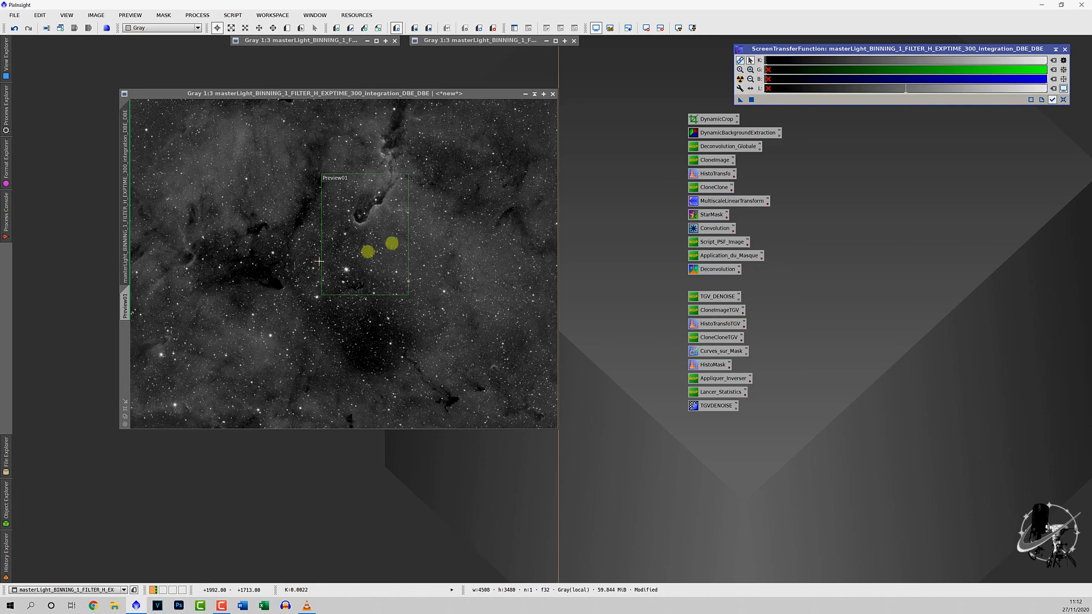
- Open the saved Deconvolution process and set its Wavelet Regularization to 3 layers with a layer 1 noise threshold of 15.0
scroll(465, 214, "up", 3)
left_click_drag(554, 252, 552, 216)
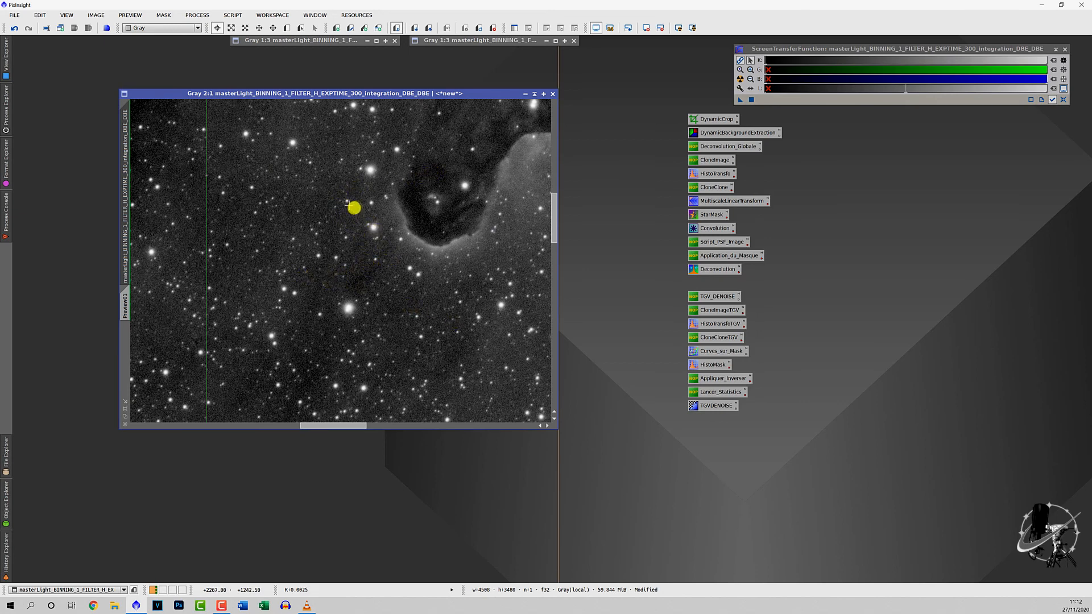
scroll(508, 297, "down", 2)
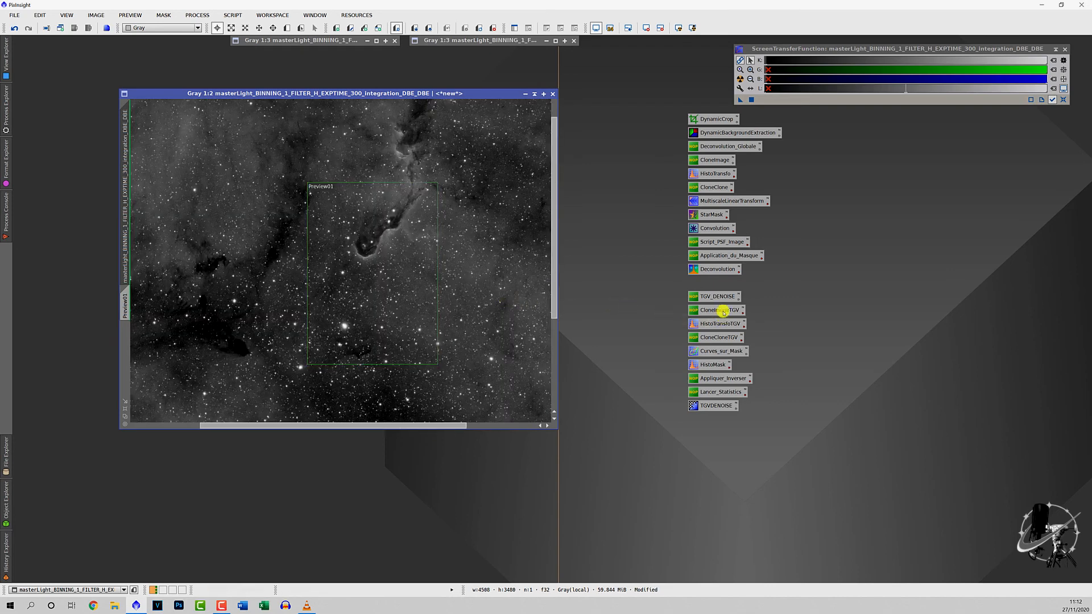
double_click(714, 270)
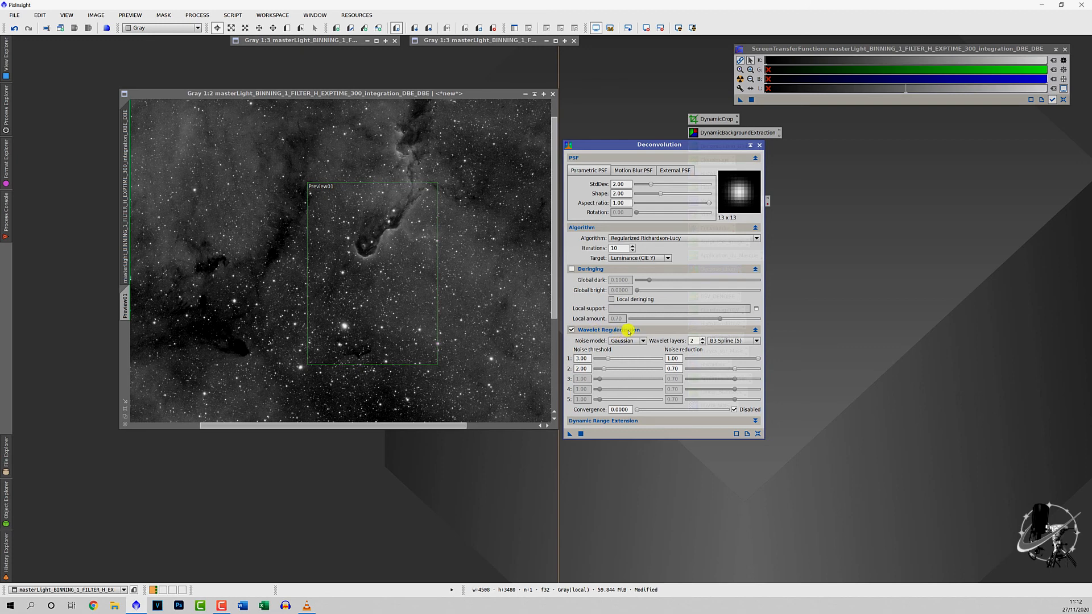
left_click(703, 339)
left_click_drag(588, 358, 564, 358)
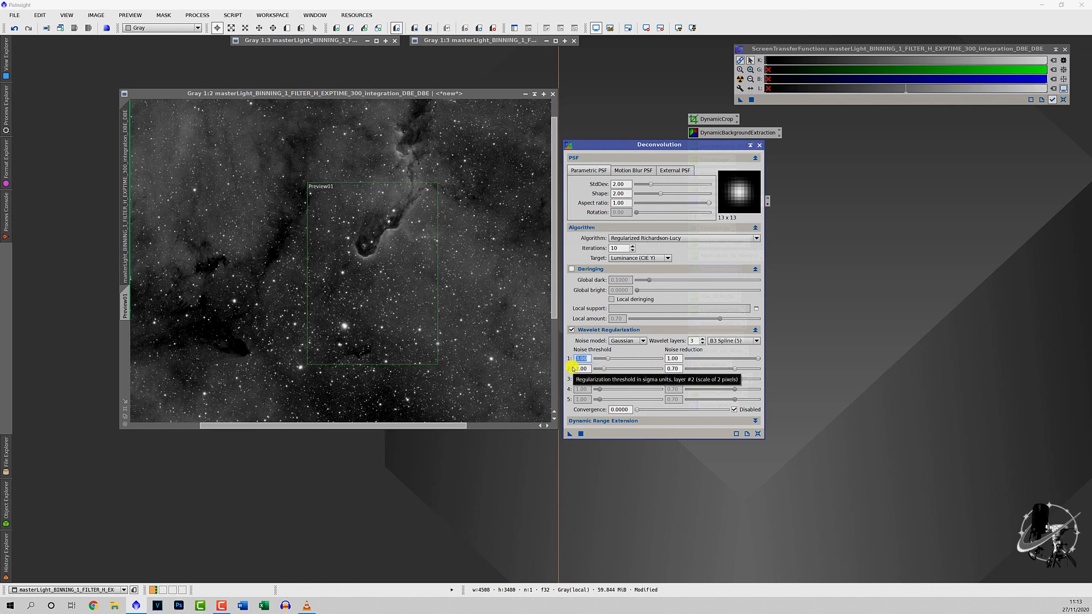
type("15")
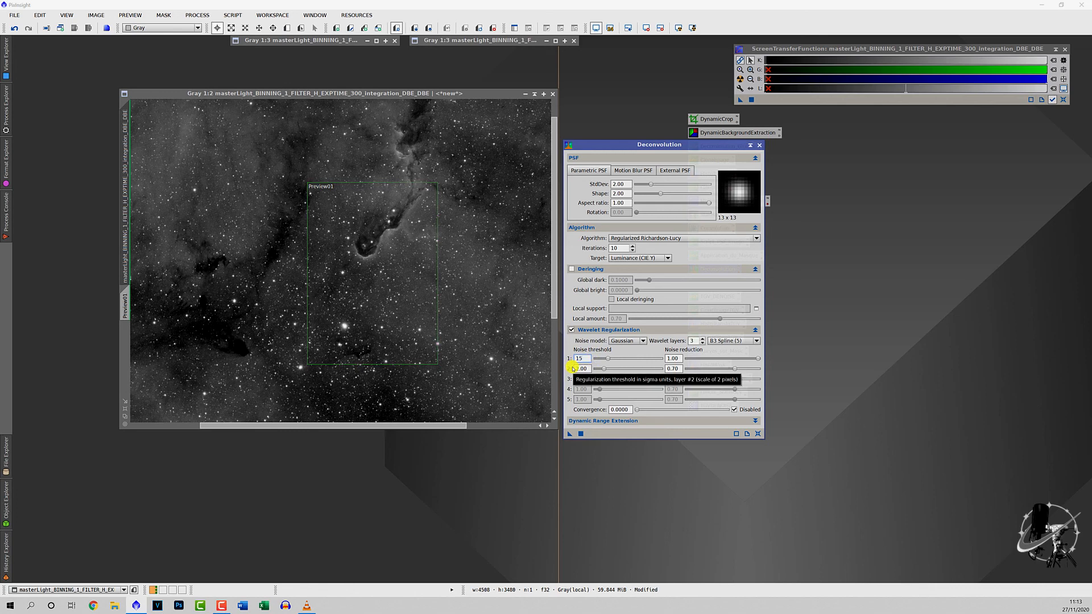
type(".0")
key("Return")
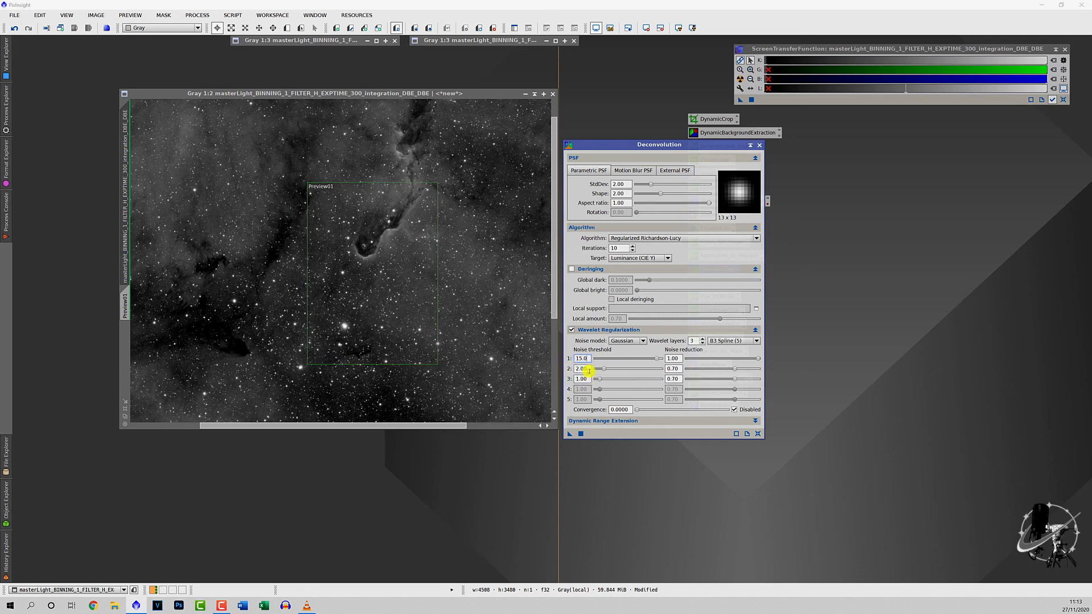
- Set the wavelet noise thresholds to 13.0 for layer 2 and 11.0 for layer 3
left_click_drag(590, 369, 572, 369)
key("BackSpace")
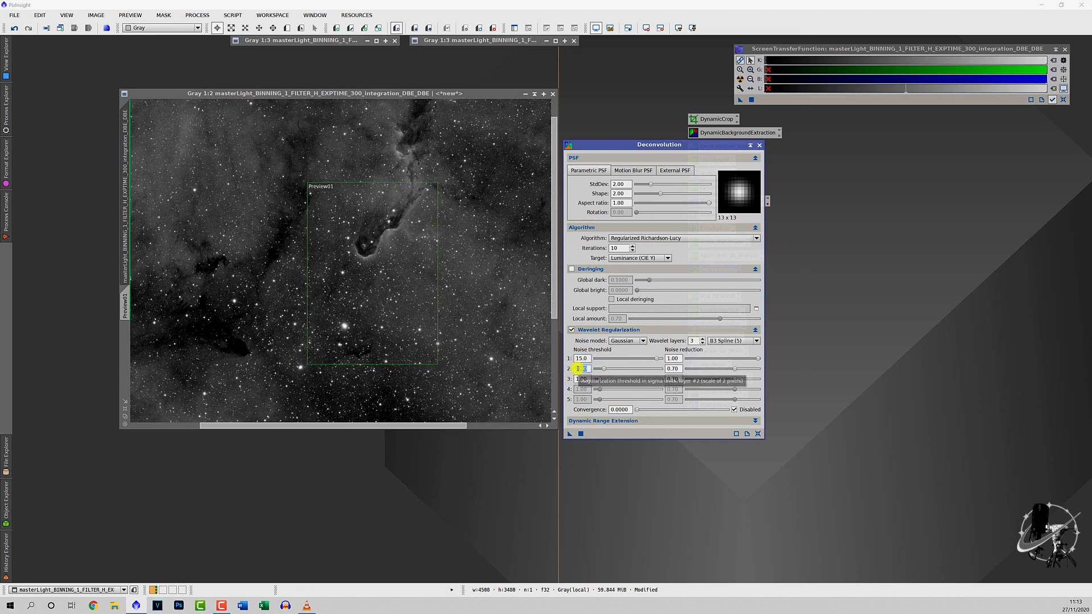
type("13.0")
key("Return")
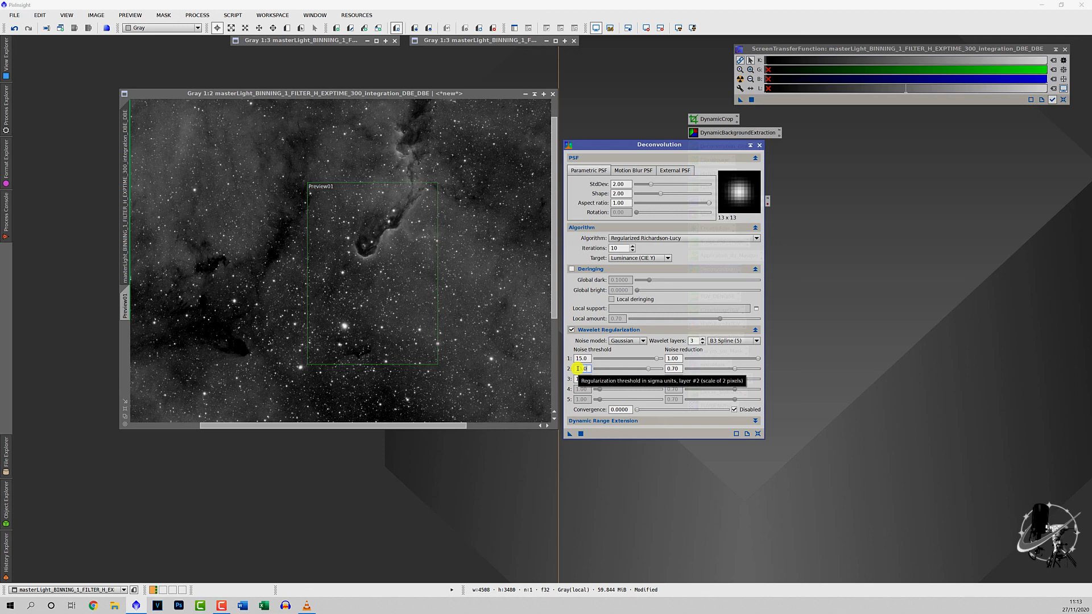
left_click_drag(583, 379, 575, 379)
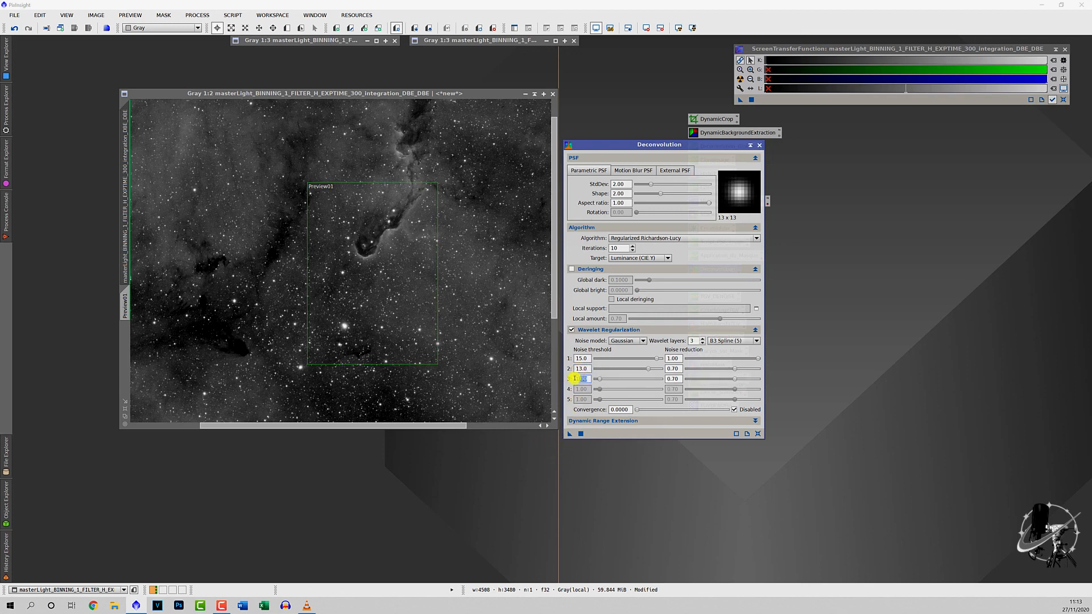
key("BackSpace")
type("11.0")
- Set the noise reduction to 0.80 for layer 2 and 0.60 for layer 3, and move the Deconvolution window clear of the process icons
left_click_drag(680, 369, 665, 369)
type("0.80")
key("Return")
left_click_drag(683, 379, 671, 379)
type("0.5")
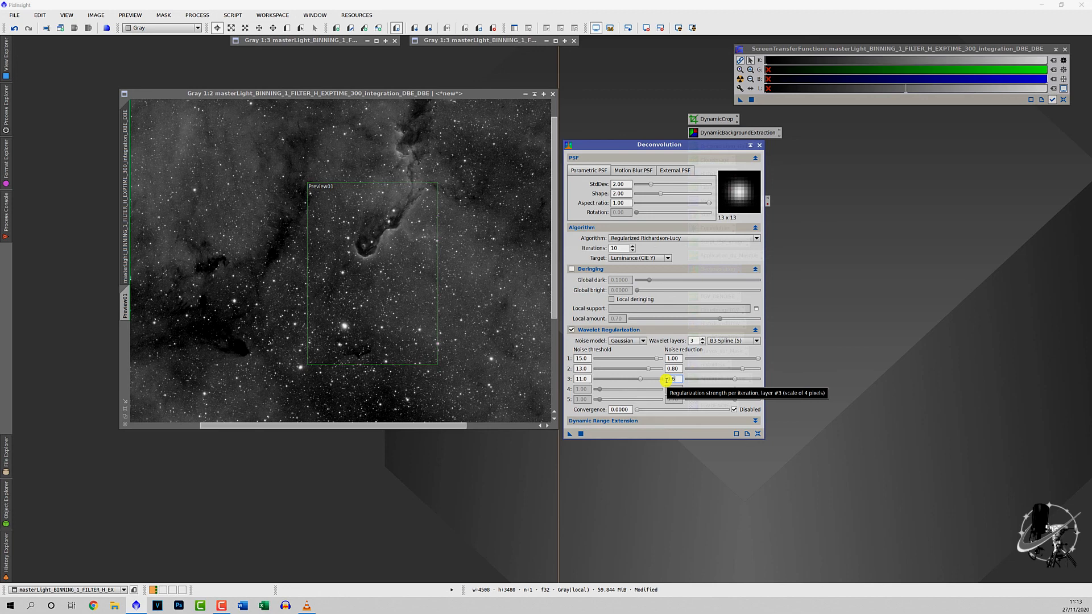
type("0")
key("Return")
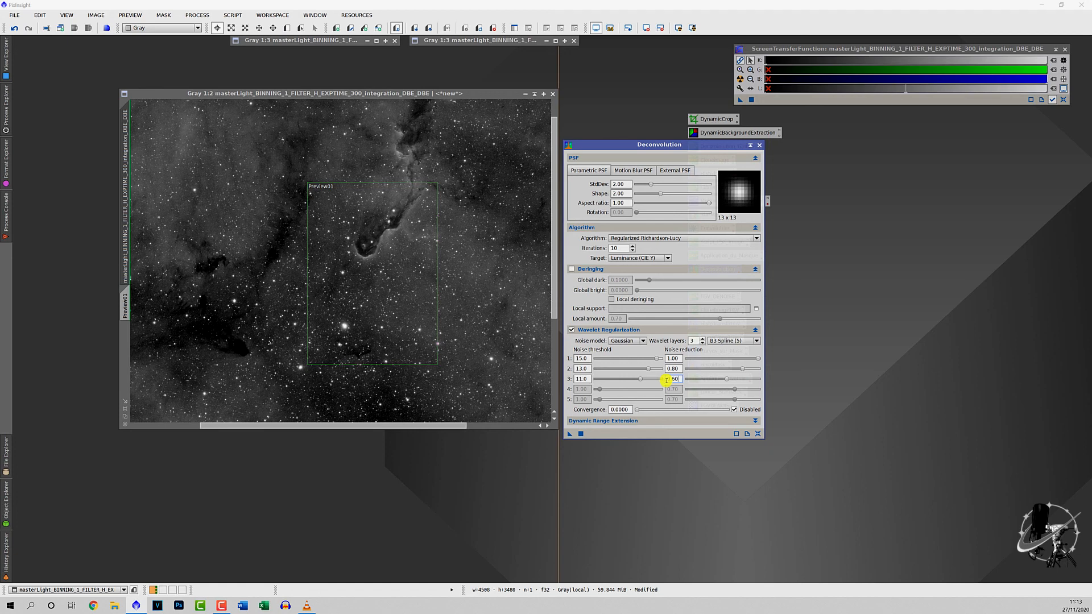
left_click_drag(674, 149, 929, 215)
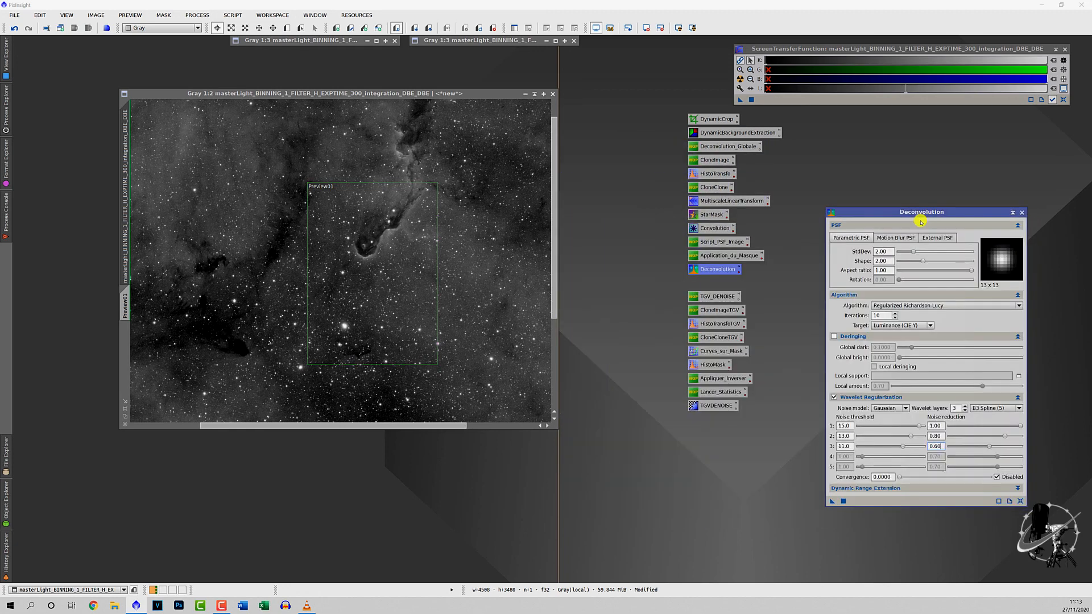